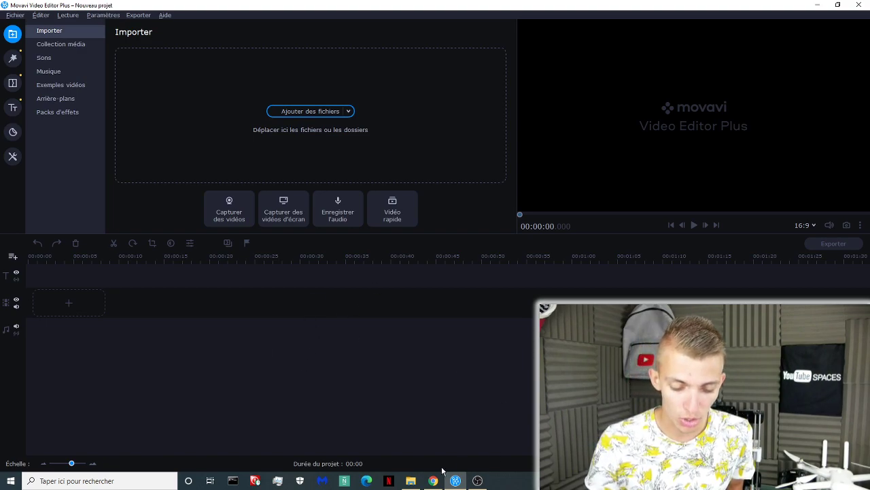
- Preview the ECOVACS T8 AIVI MP4 from the Téléchargements folder, skipping to about 20:29, and close the player
{"action": "mouse_move", "coordinate": [410, 480]}
{"action": "left_click", "coordinate": [398, 438]}
{"action": "left_click", "coordinate": [435, 158]}
{"action": "double_click", "coordinate": [435, 156]}
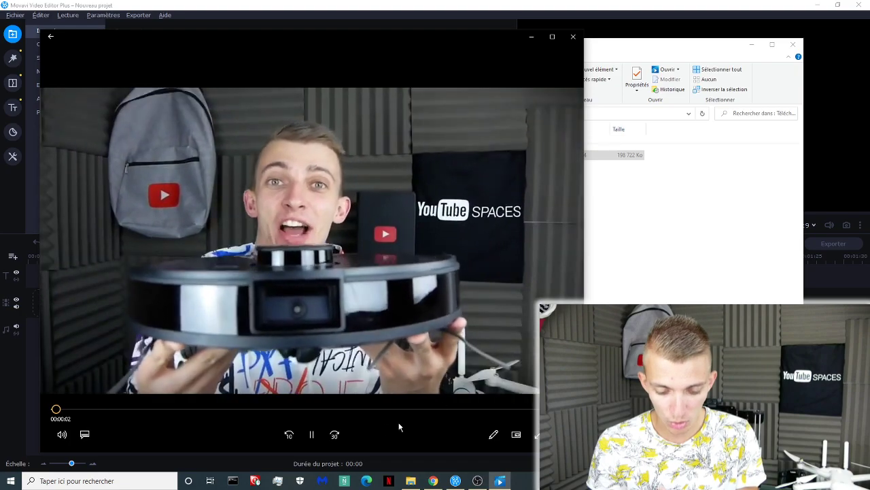
{"action": "left_click", "coordinate": [335, 409]}
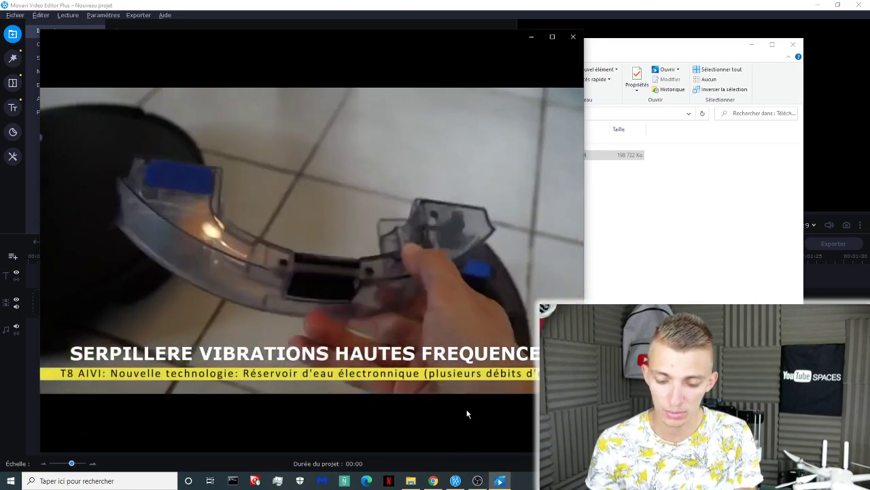
{"action": "left_click", "coordinate": [466, 410]}
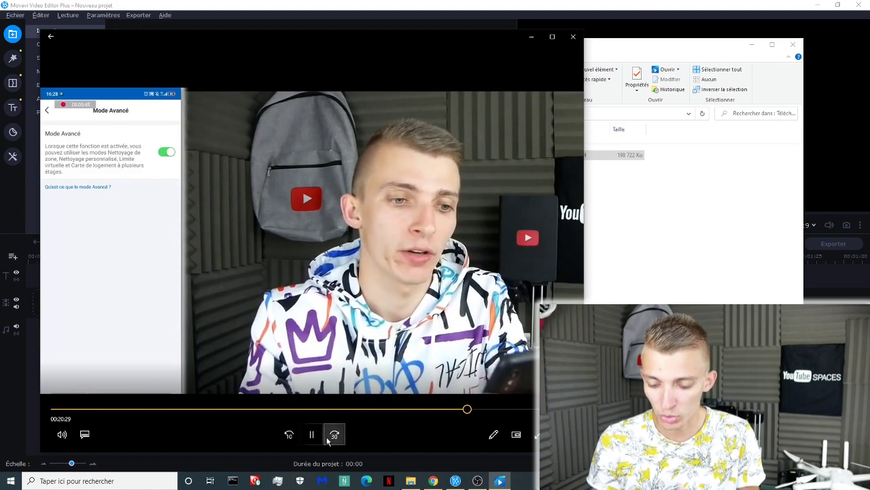
{"action": "left_click", "coordinate": [314, 436]}
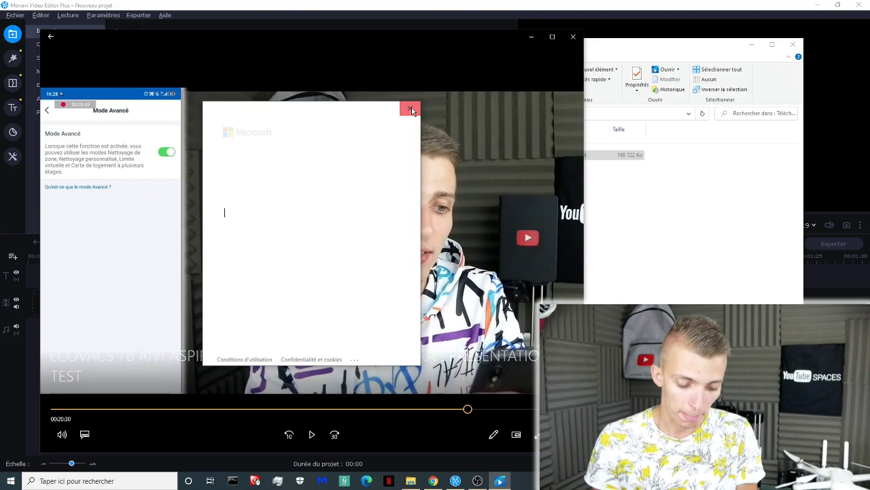
{"action": "left_click", "coordinate": [582, 39]}
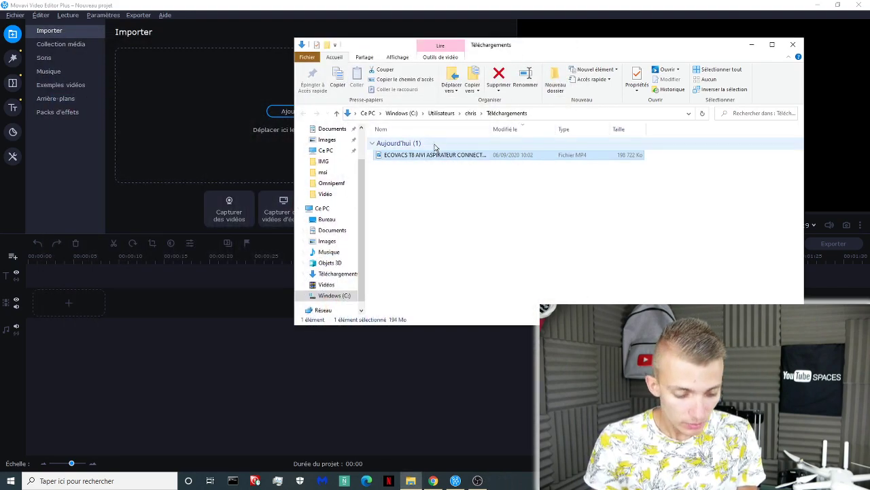
- Add the ECOVACS T8 AIVI video from the Téléchargements folder straight to the video track, dismiss the tutorial and show the media collection
{"action": "left_click_drag", "start_coordinate": [436, 159], "coordinate": [178, 303]}
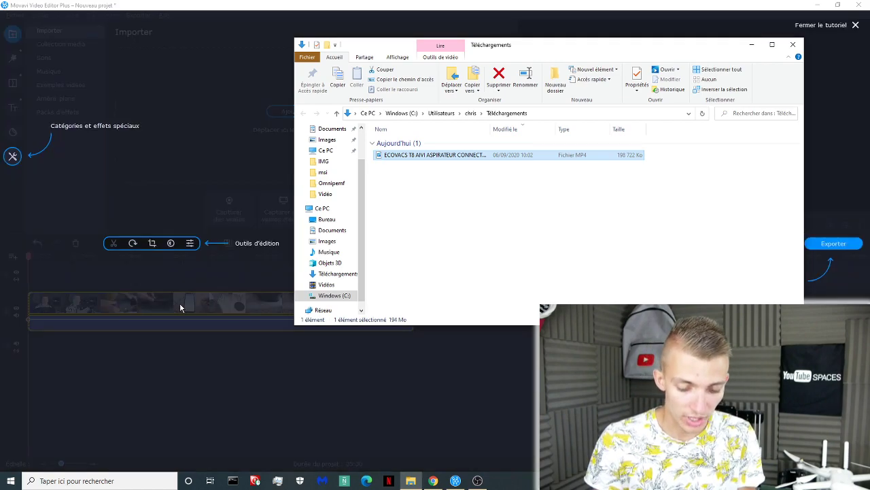
{"action": "left_click", "coordinate": [183, 132]}
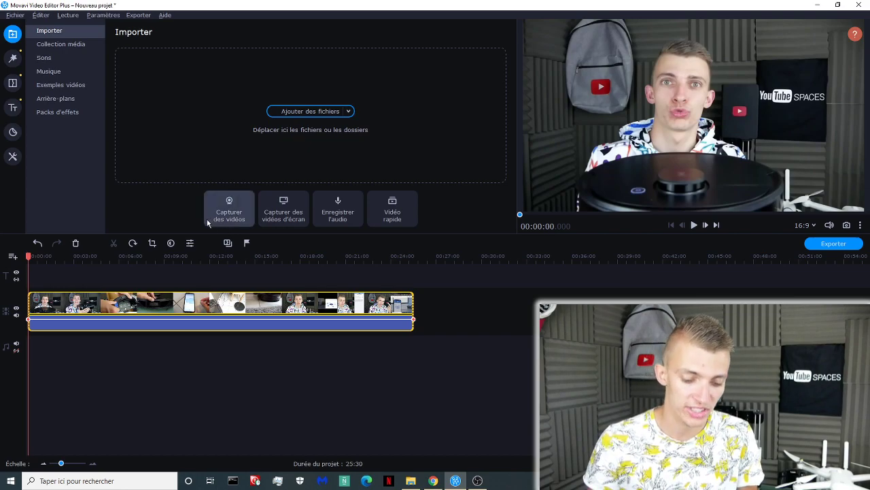
{"action": "left_click", "coordinate": [57, 56]}
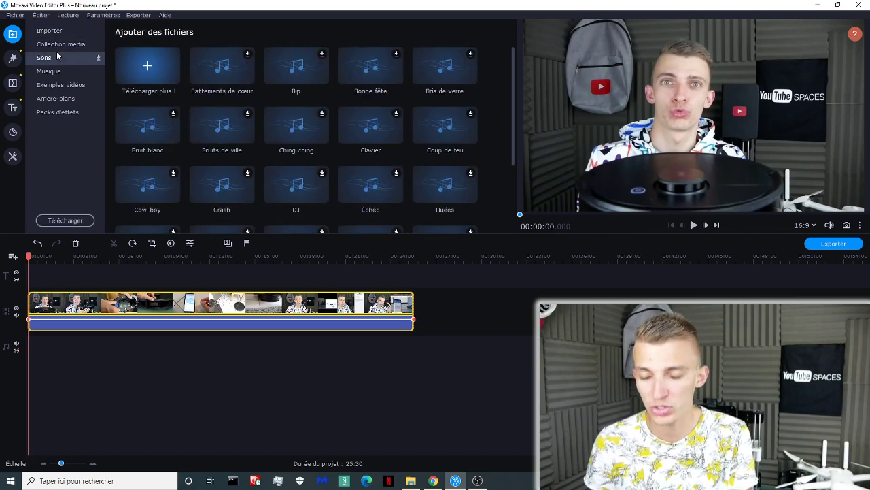
{"action": "left_click", "coordinate": [58, 45]}
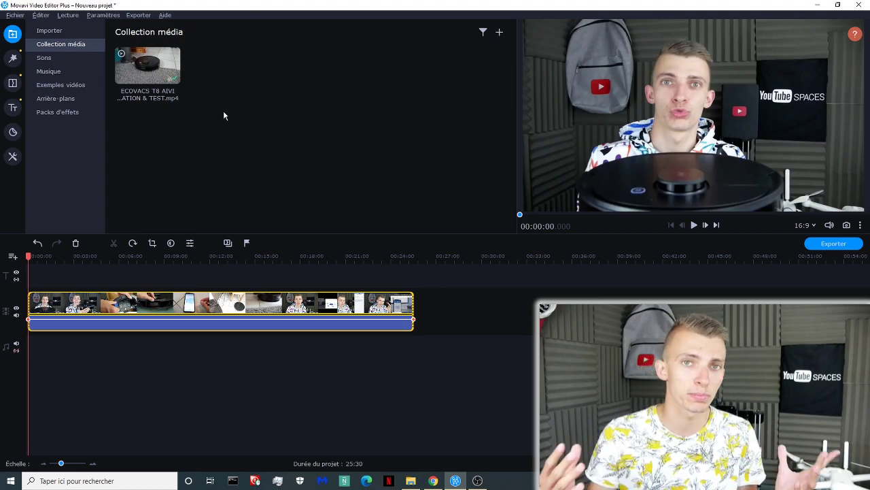
- Preview the first seconds of the imported video and inspect its clip on the timeline
{"action": "double_click", "coordinate": [158, 76]}
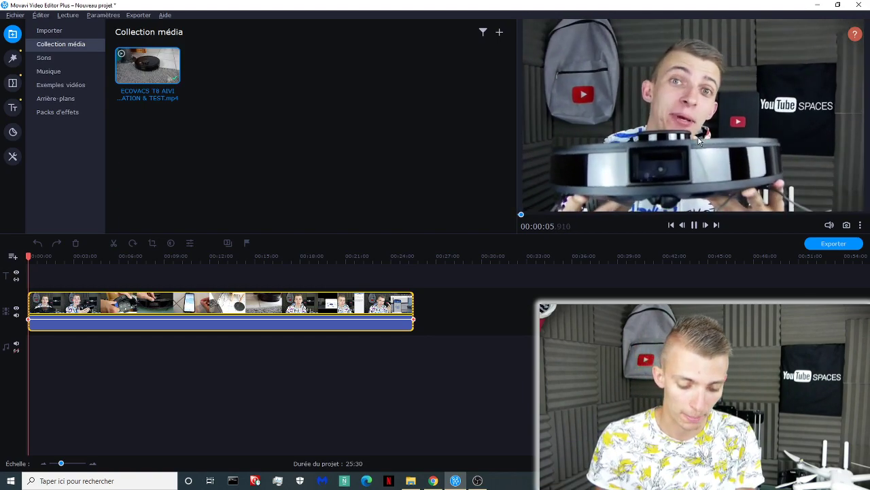
{"action": "key", "text": "space"}
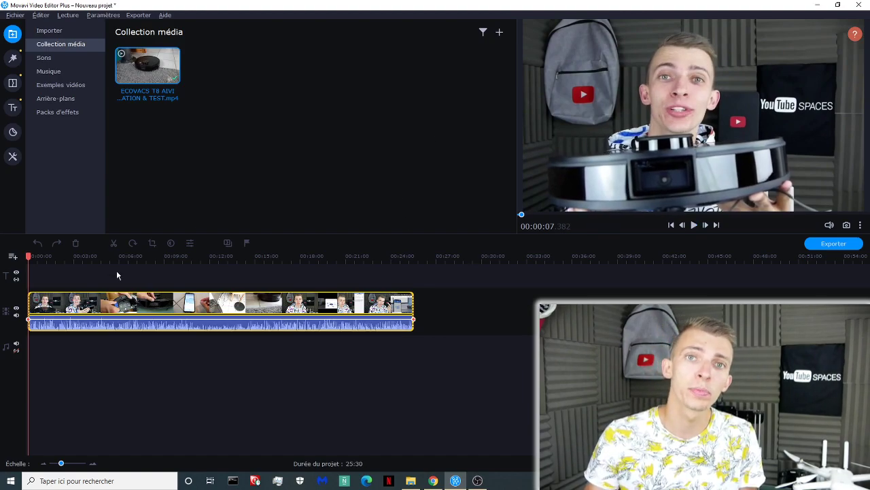
{"action": "scroll", "coordinate": [159, 325], "scroll_direction": "up", "scroll_amount": 5}
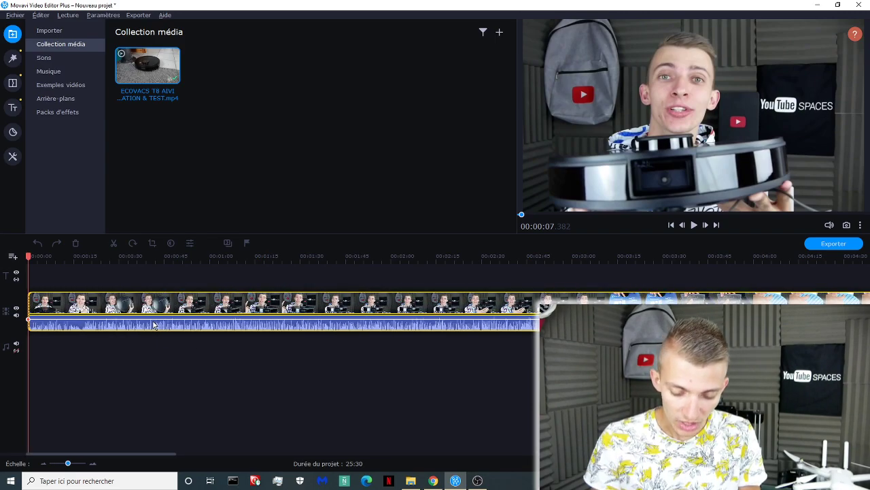
{"action": "scroll", "coordinate": [154, 325], "scroll_direction": "down", "scroll_amount": 5}
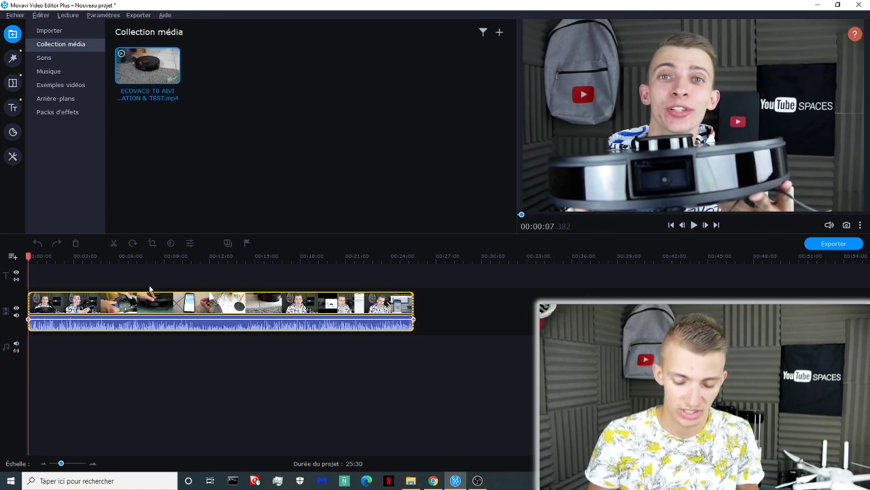
- Delete the ECOVACS video from the media collection and remove its audio and video from the timeline
{"action": "key", "text": "Delete"}
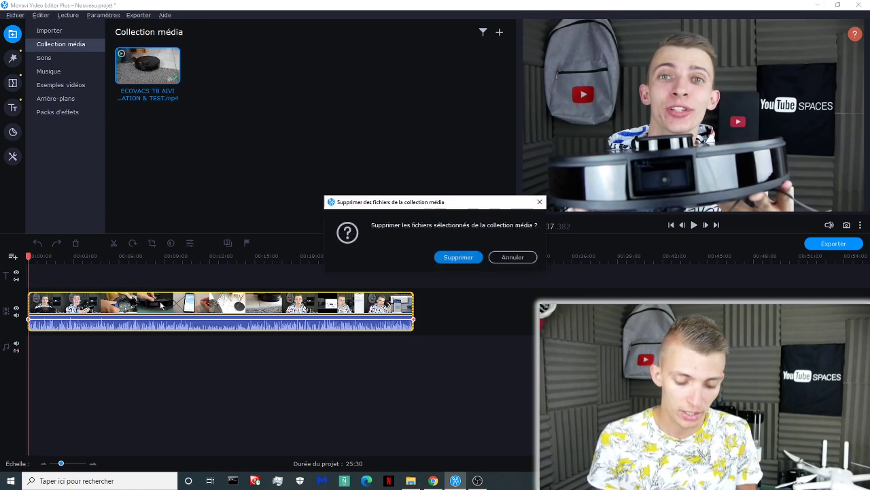
{"action": "left_click", "coordinate": [459, 258]}
{"action": "left_click", "coordinate": [366, 319]}
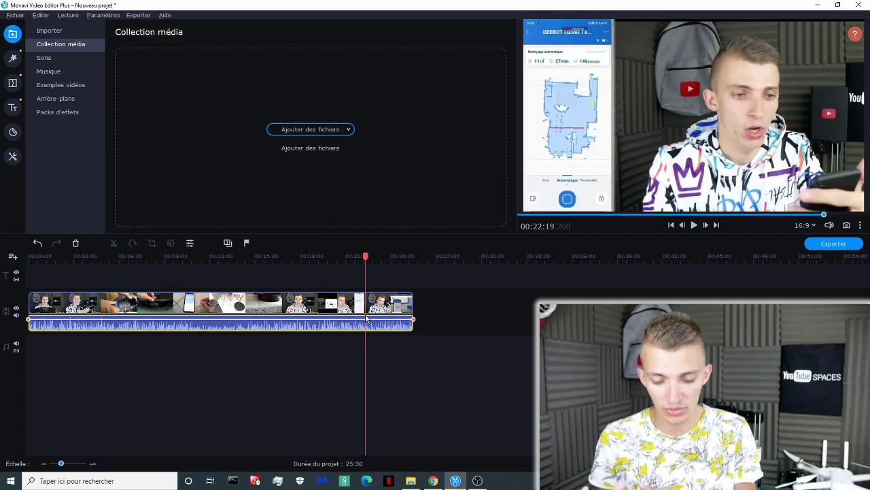
{"action": "key", "text": "Delete"}
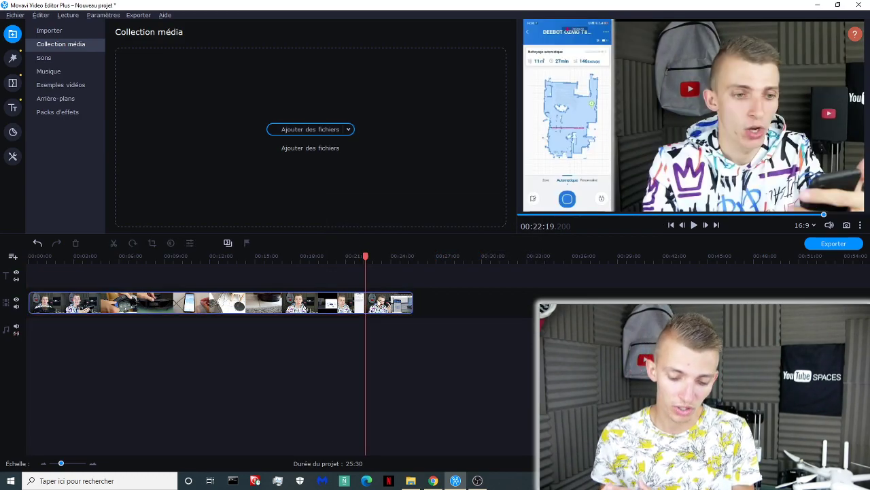
{"action": "left_click", "coordinate": [378, 303]}
{"action": "key", "text": "Delete"}
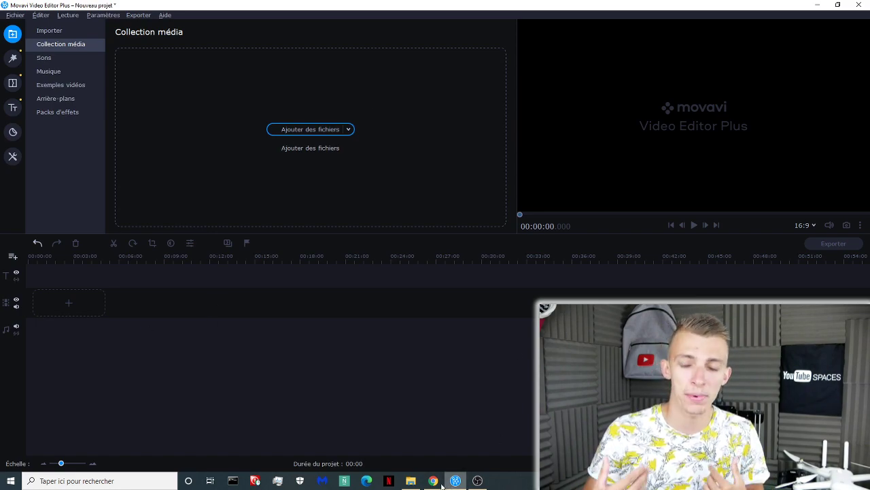
- Import the ECOVACS T8 AIVI video from the file explorer into the media collection and place it at the start of the video track
{"action": "left_click", "coordinate": [410, 480]}
{"action": "left_click_drag", "start_coordinate": [413, 164], "coordinate": [221, 122]}
{"action": "left_click", "coordinate": [219, 127]}
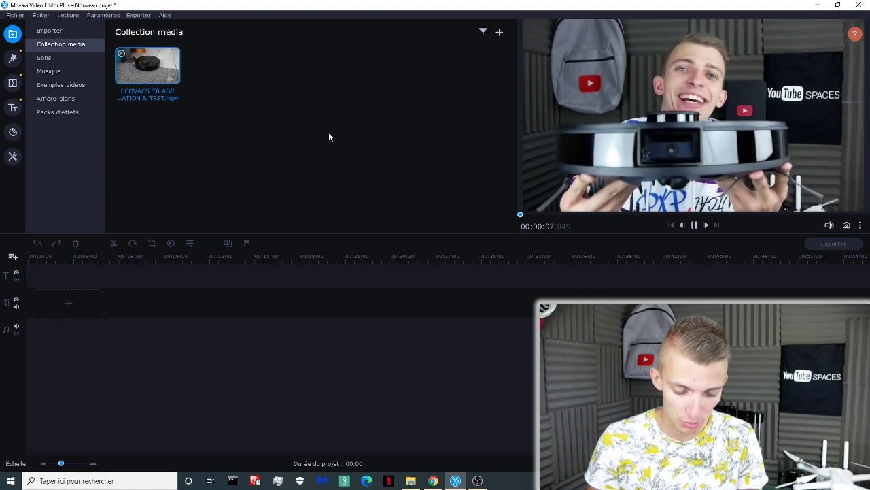
{"action": "left_click_drag", "start_coordinate": [129, 69], "coordinate": [58, 295]}
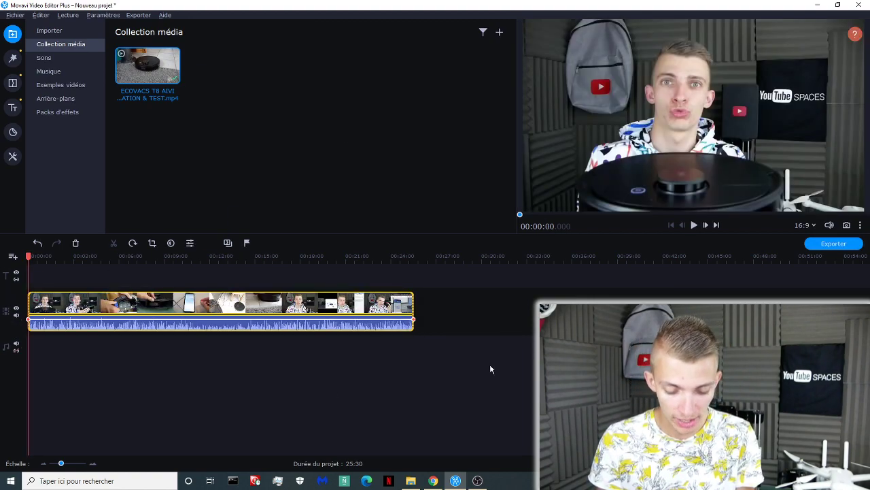
{"action": "left_click", "coordinate": [487, 378]}
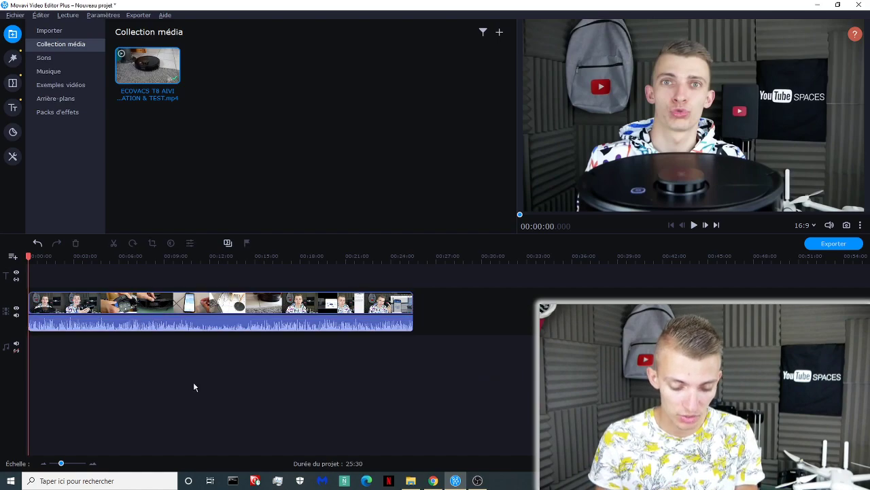
- Split the timeline clip at about 10:31
{"action": "left_click", "coordinate": [144, 258]}
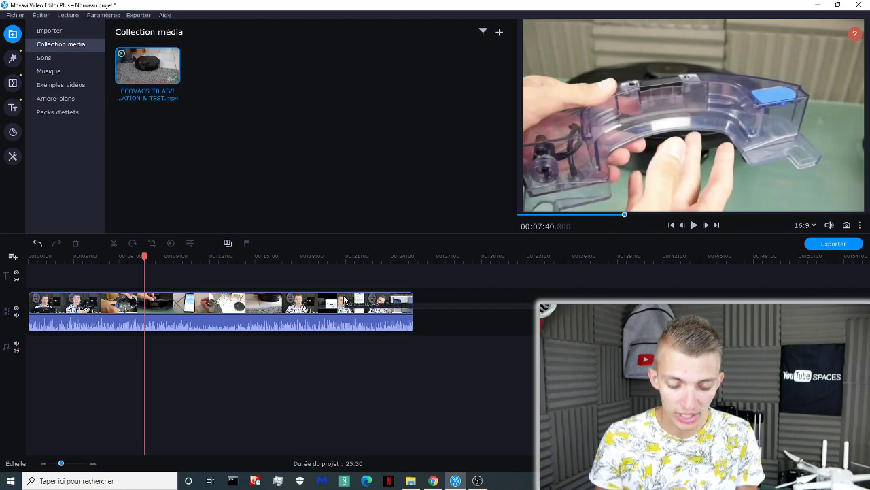
{"action": "left_click", "coordinate": [188, 304]}
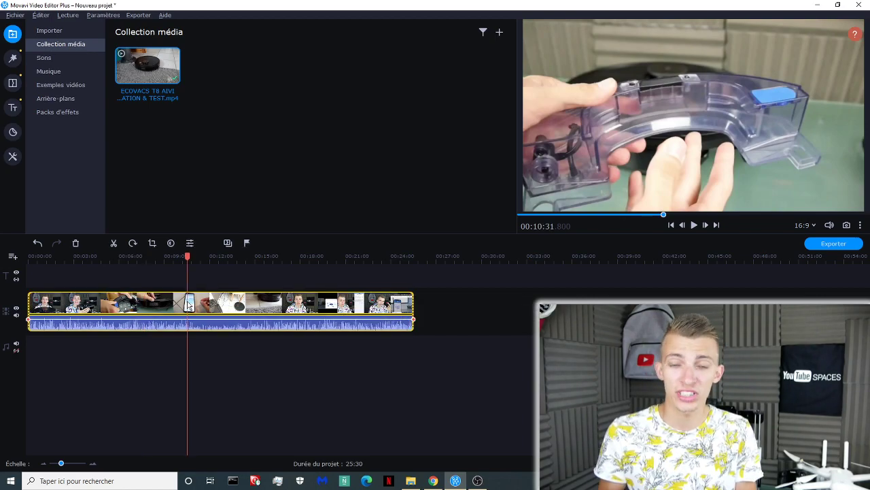
{"action": "key", "text": "ctrl+b"}
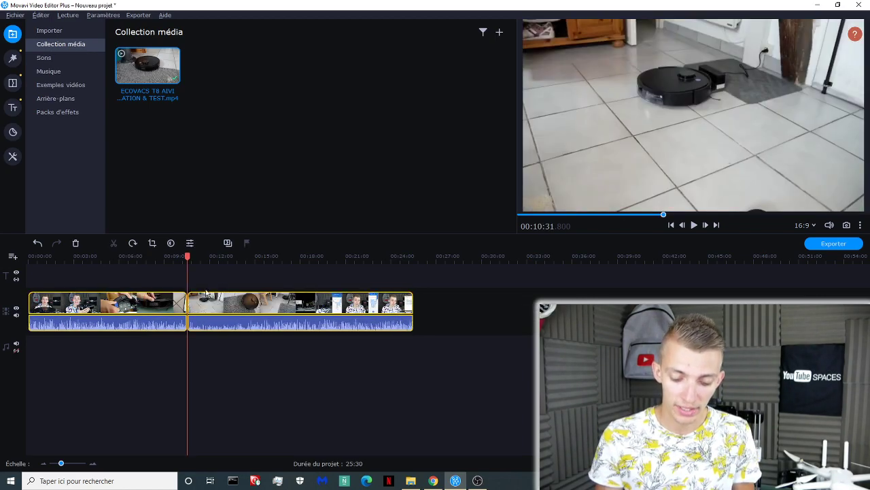
- Cut the clip again a little after the first split and move the section between the cuts to the end of the track
{"action": "left_click", "coordinate": [228, 258]}
{"action": "key", "text": "ctrl+b"}
{"action": "left_click", "coordinate": [210, 304]}
{"action": "left_click_drag", "start_coordinate": [211, 304], "coordinate": [465, 299]}
- Split the middle segment at about 16:58 and at about 14:15
{"action": "left_click", "coordinate": [285, 322]}
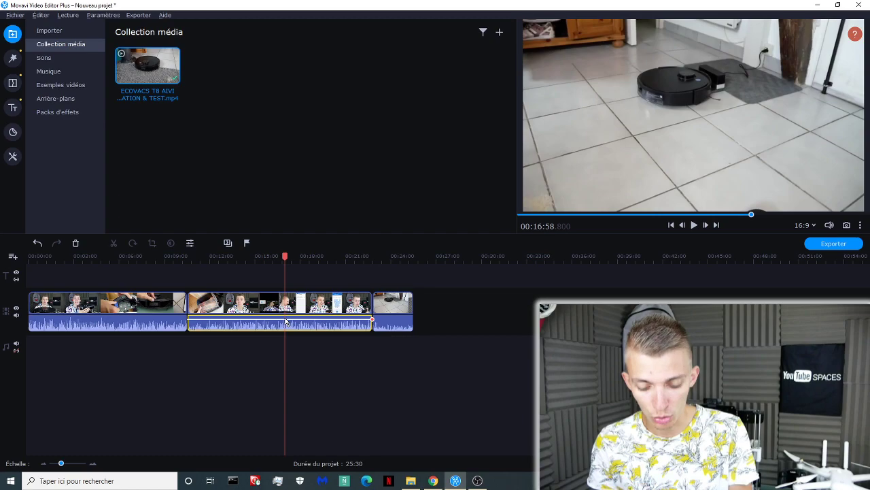
{"action": "left_click", "coordinate": [286, 321]}
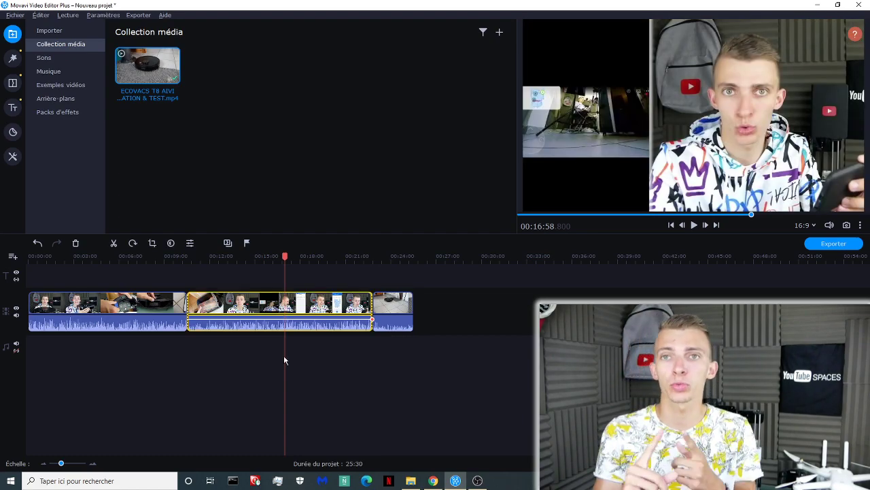
{"action": "key", "text": "ctrl+b"}
{"action": "left_click", "coordinate": [243, 256]}
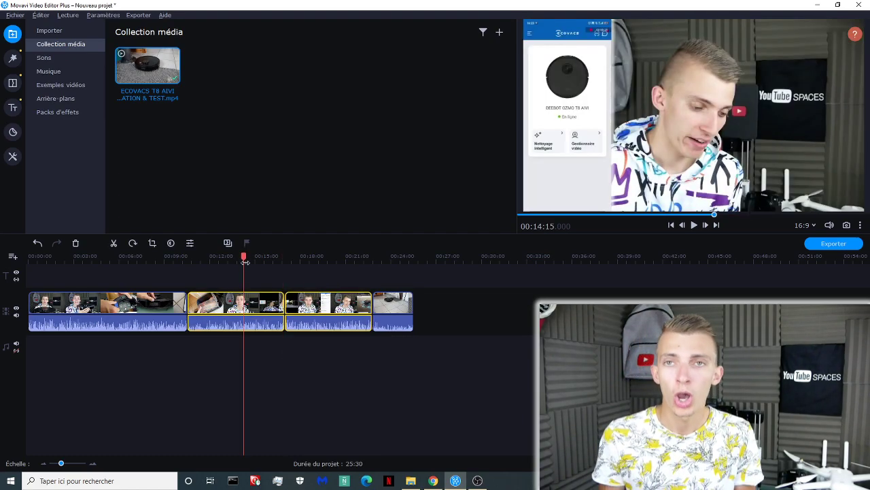
{"action": "key", "text": "ctrl+b"}
- Reorder the segments: move the three middle ones to the start, shift the long intro segment to third place, and bring the last segment first
{"action": "left_click_drag", "start_coordinate": [266, 309], "coordinate": [105, 310]}
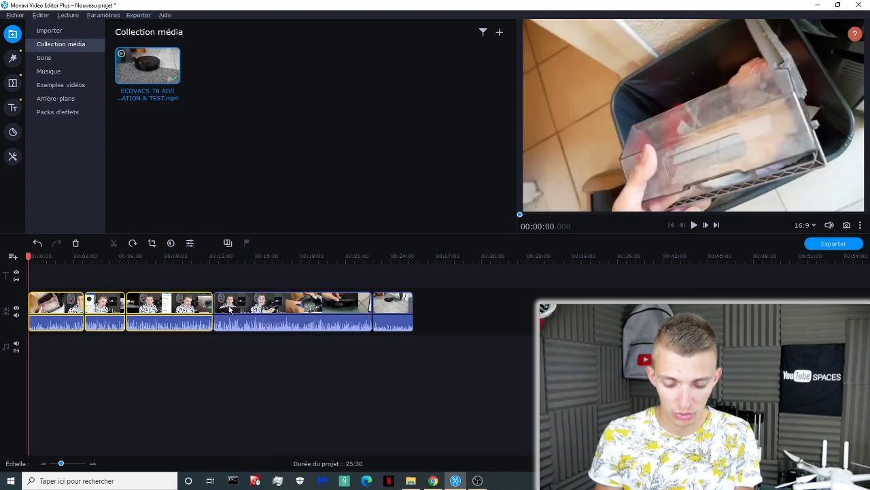
{"action": "left_click", "coordinate": [235, 353]}
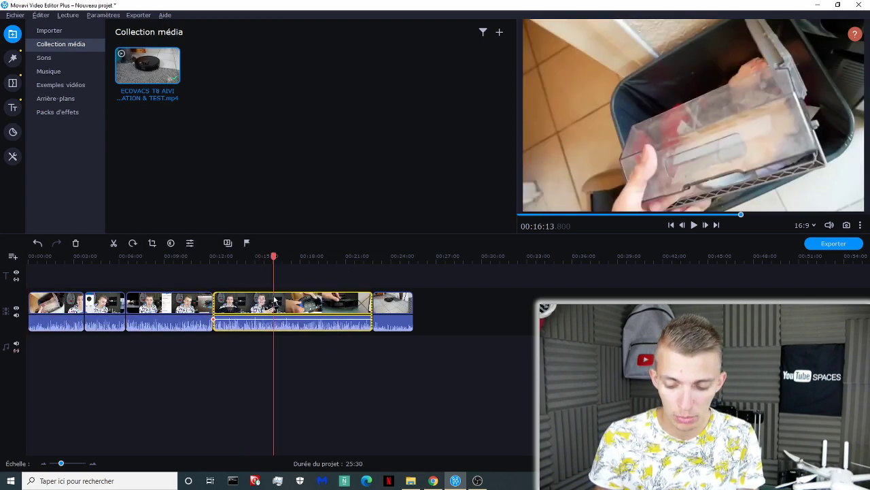
{"action": "left_click", "coordinate": [274, 300]}
{"action": "left_click_drag", "start_coordinate": [274, 301], "coordinate": [187, 303]}
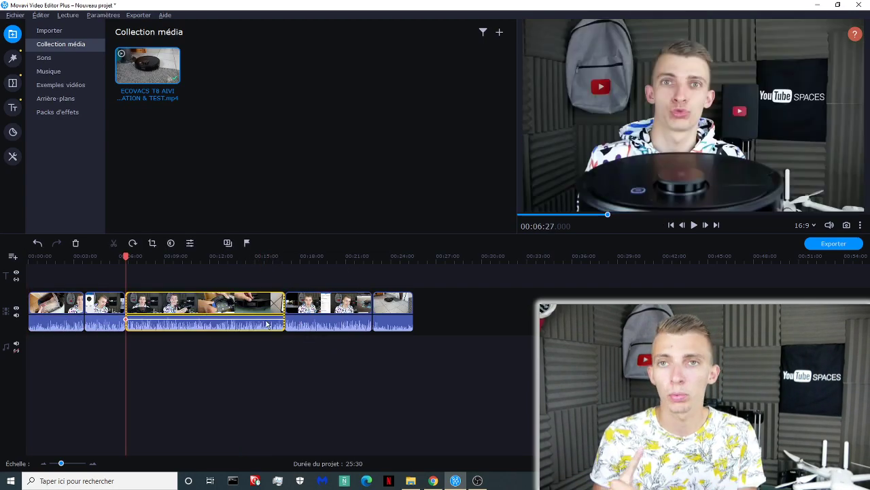
{"action": "left_click_drag", "start_coordinate": [395, 303], "coordinate": [8, 315]}
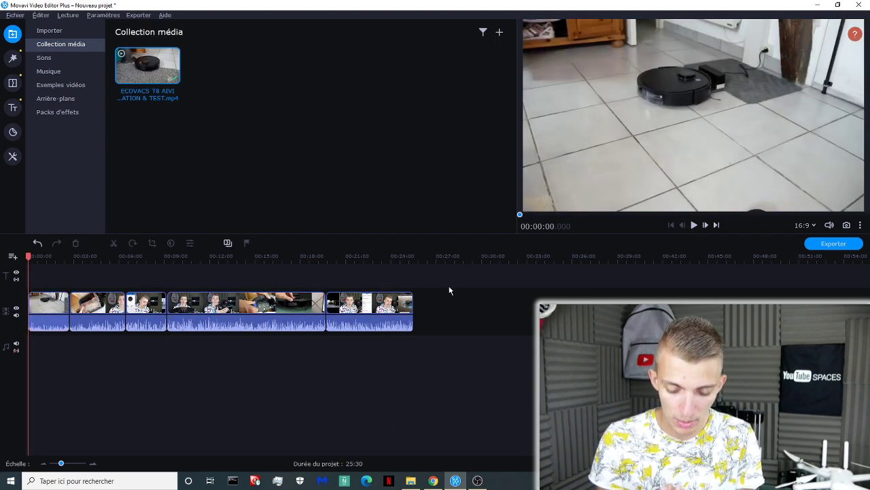
- Trim the end of the last segment so the project ends at about 20:57
{"action": "left_click", "coordinate": [398, 304]}
{"action": "scroll", "coordinate": [392, 313], "scroll_direction": "up", "scroll_amount": 1}
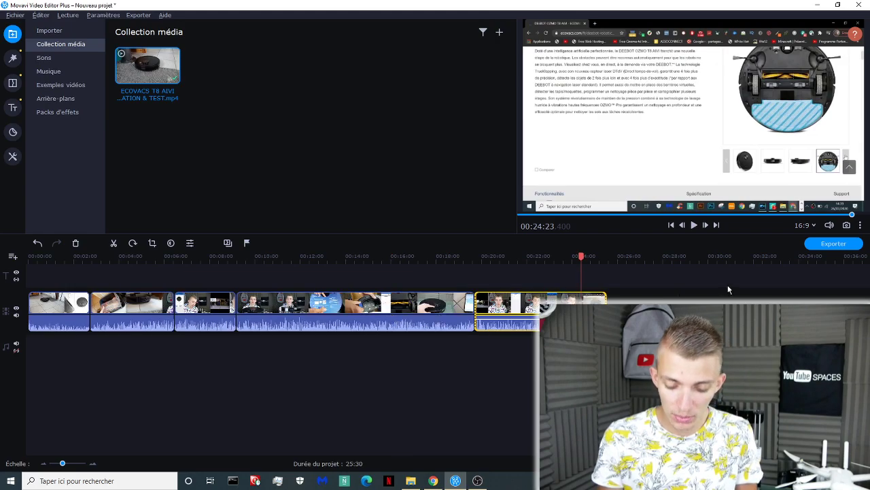
{"action": "left_click_drag", "start_coordinate": [605, 303], "coordinate": [503, 314]}
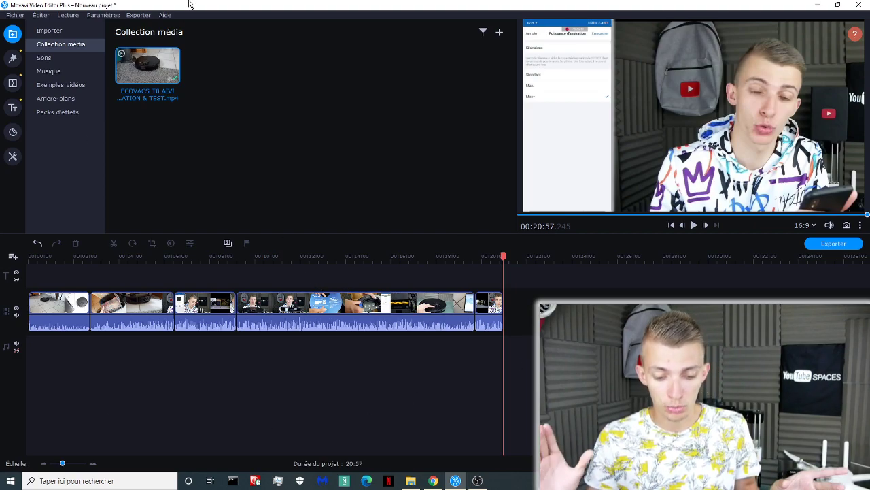
- Download the Bip sound effect from the built-in sounds and preview it
{"action": "left_click", "coordinate": [53, 61]}
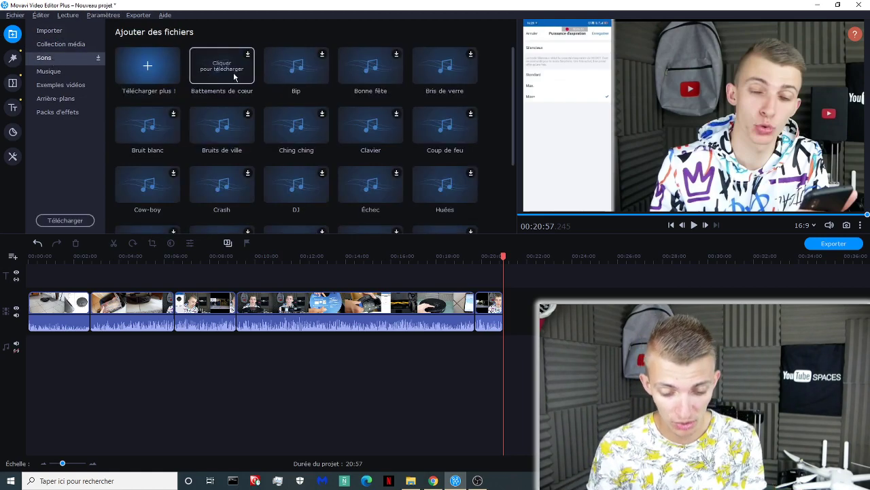
{"action": "left_click", "coordinate": [306, 66]}
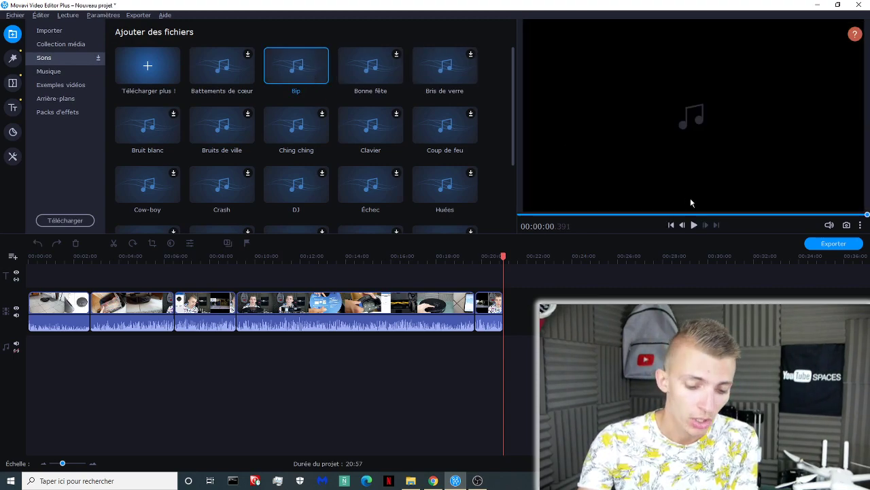
{"action": "left_click", "coordinate": [694, 225]}
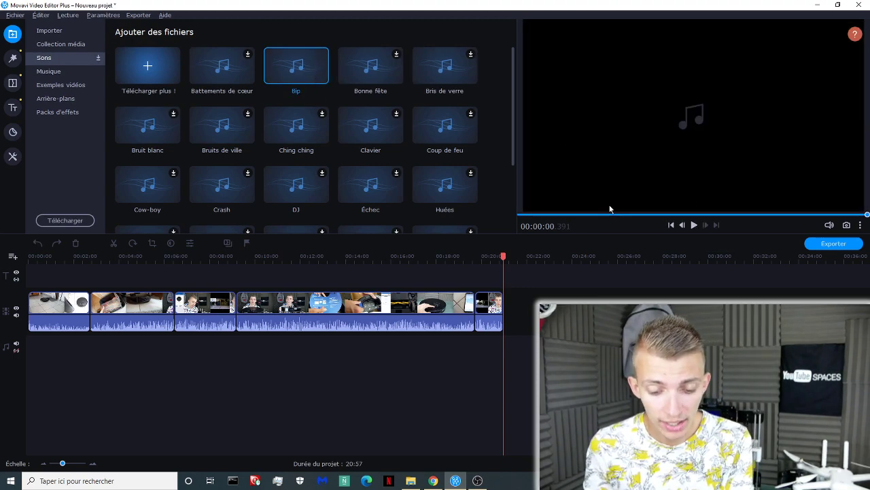
- Place the Bip sound on the audio track at about 18:56 and play that passage with the timeline enlarged
{"action": "left_click_drag", "start_coordinate": [308, 65], "coordinate": [457, 348]}
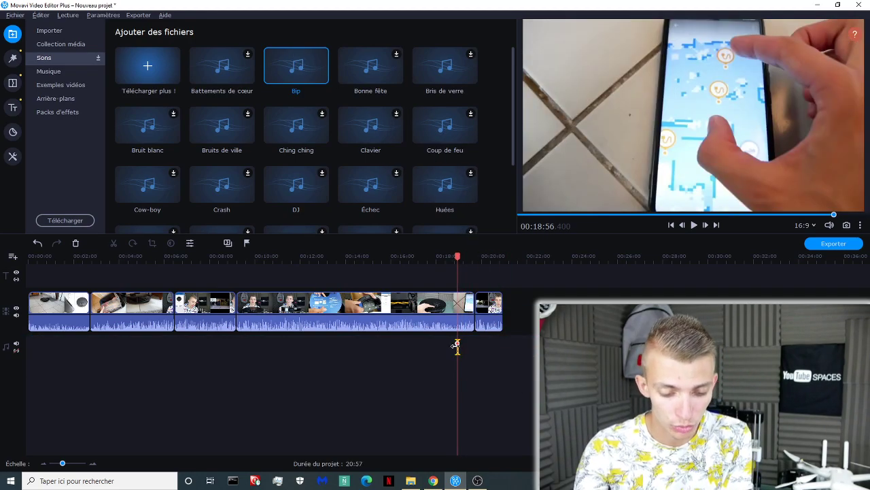
{"action": "key", "text": "space"}
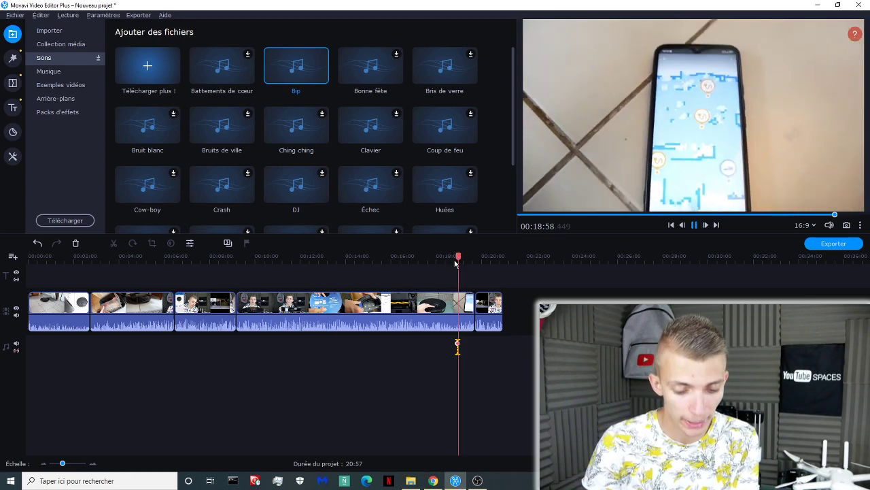
{"action": "scroll", "coordinate": [452, 320], "scroll_direction": "up", "scroll_amount": 4}
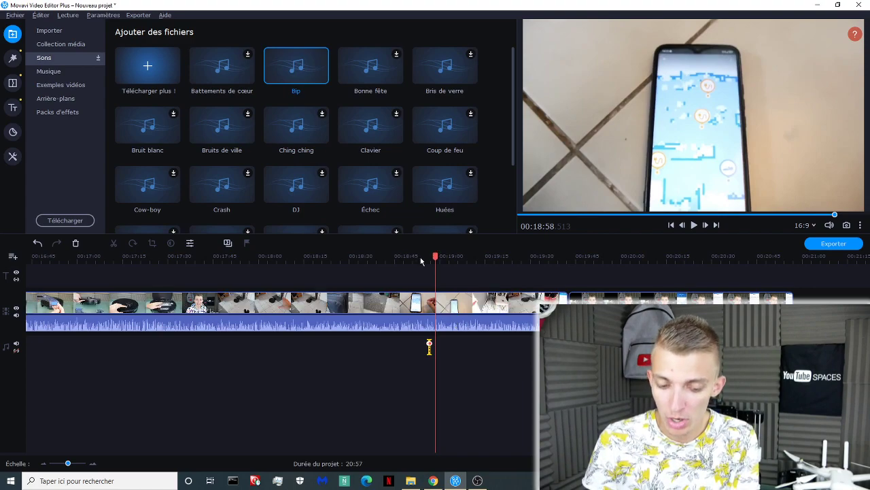
{"action": "left_click", "coordinate": [421, 258]}
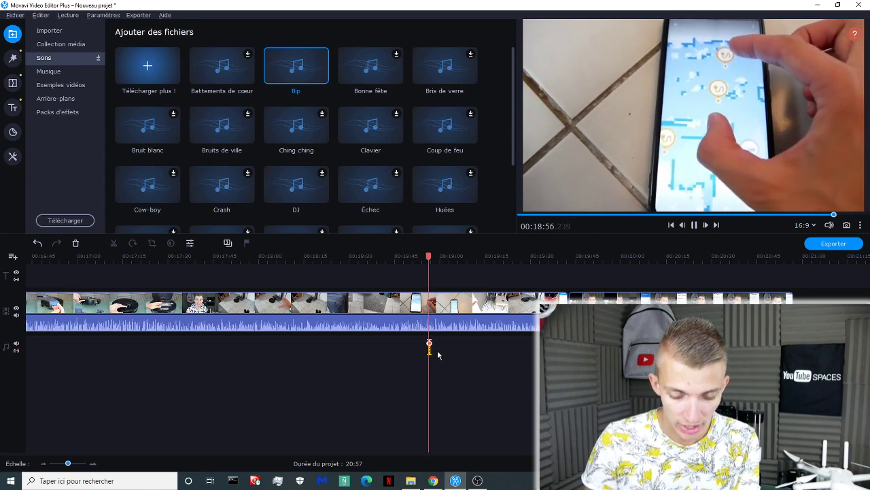
{"action": "key", "text": "space"}
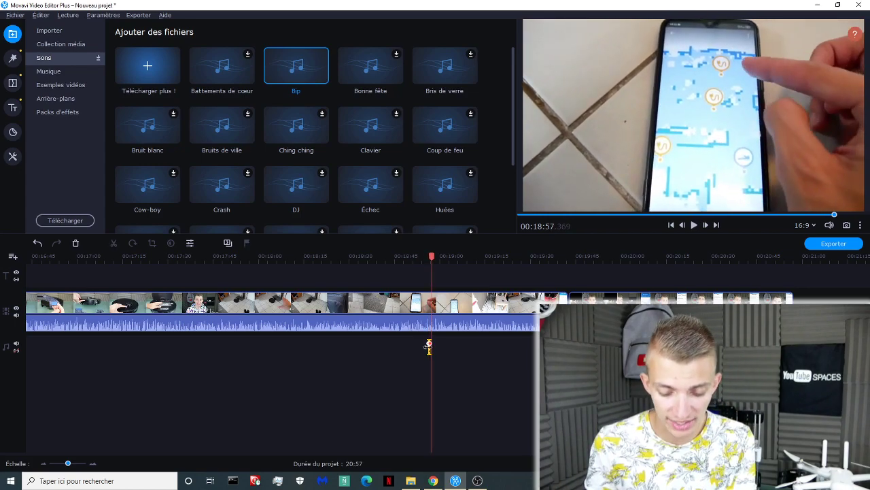
- Remove the Bip sound from the audio track
{"action": "left_click", "coordinate": [429, 347]}
{"action": "right_click", "coordinate": [430, 348]}
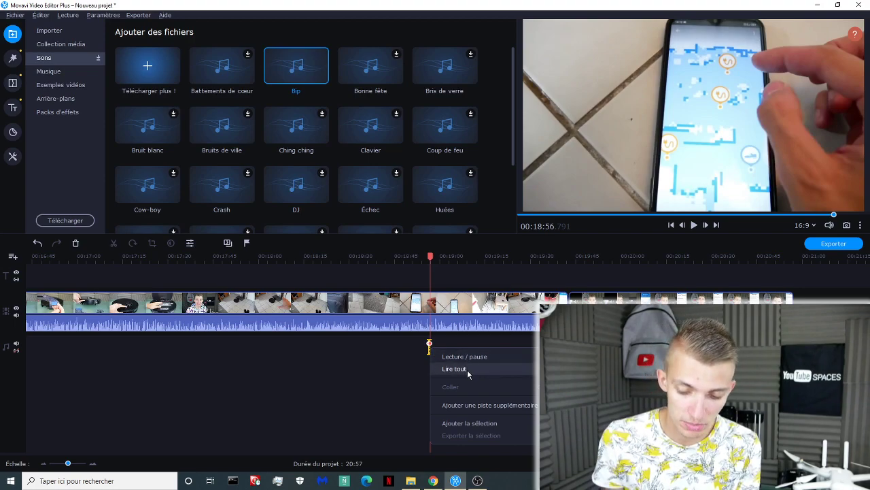
{"action": "left_click", "coordinate": [444, 344]}
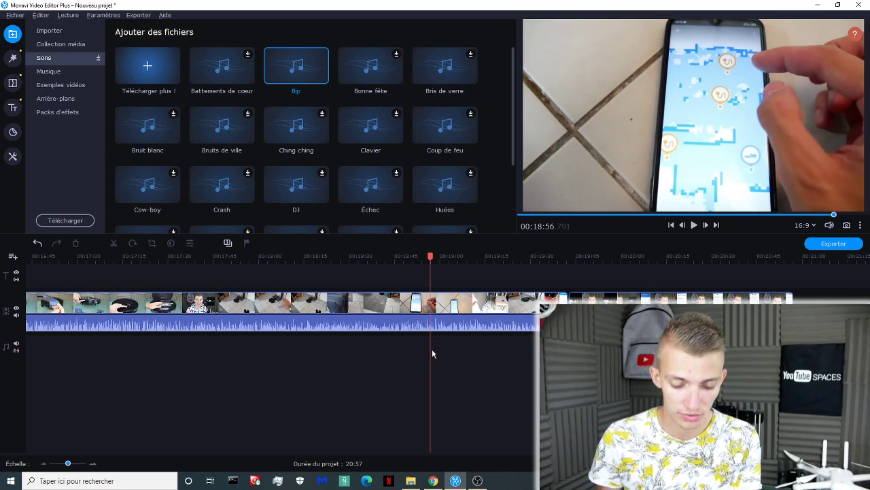
{"action": "scroll", "coordinate": [439, 346], "scroll_direction": "down", "scroll_amount": 3}
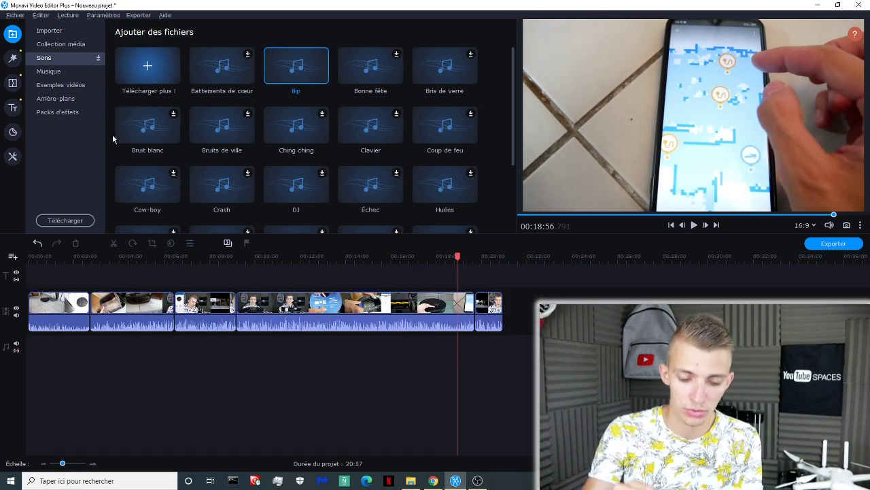
- Download and preview the Cow-boy and Nooon sound effects from the built-in sounds
{"action": "scroll", "coordinate": [376, 72], "scroll_direction": "down", "scroll_amount": 3}
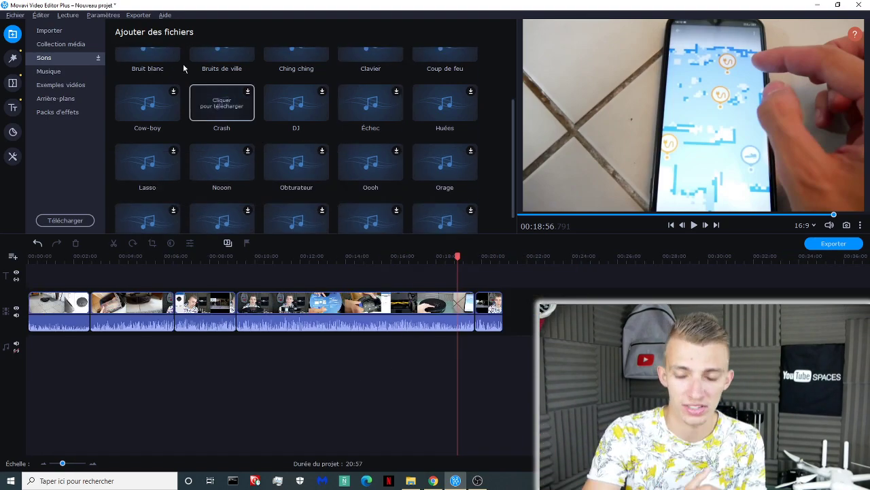
{"action": "left_click", "coordinate": [150, 119]}
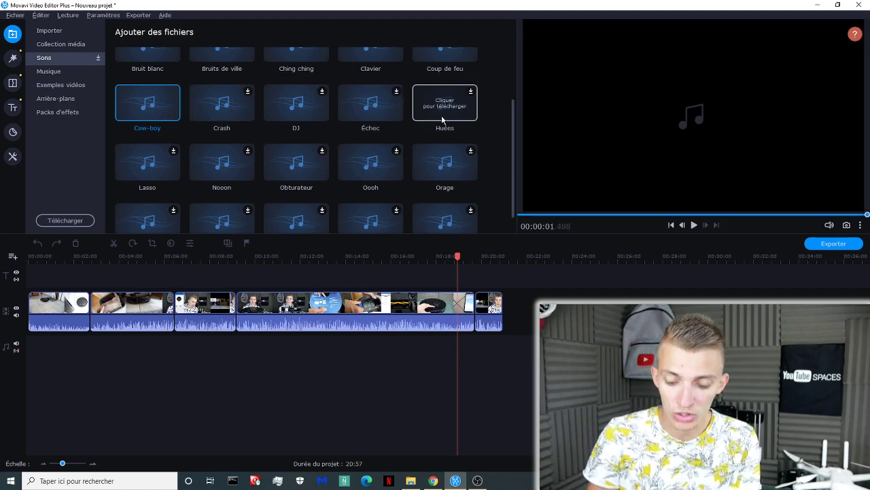
{"action": "left_click", "coordinate": [224, 167]}
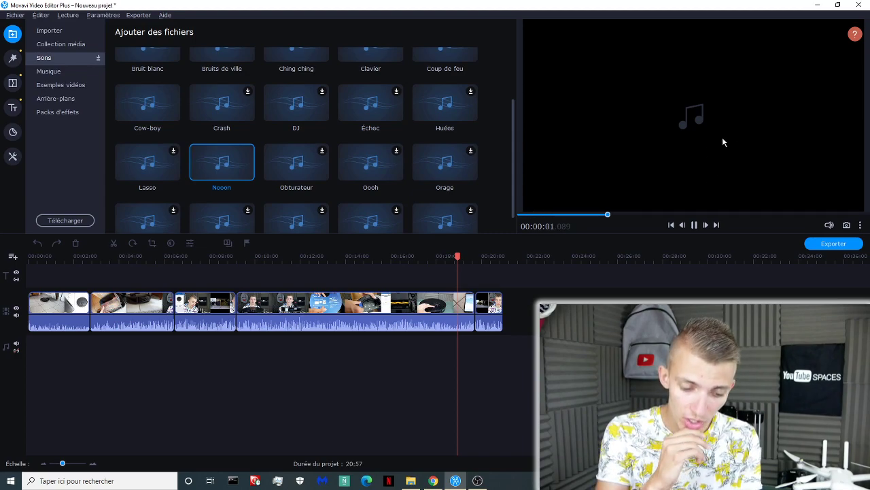
- Download and preview the Avenir brillant, Luxueux and Poursuite tracks from the built-in music
{"action": "left_click", "coordinate": [54, 73]}
{"action": "left_click", "coordinate": [220, 77]}
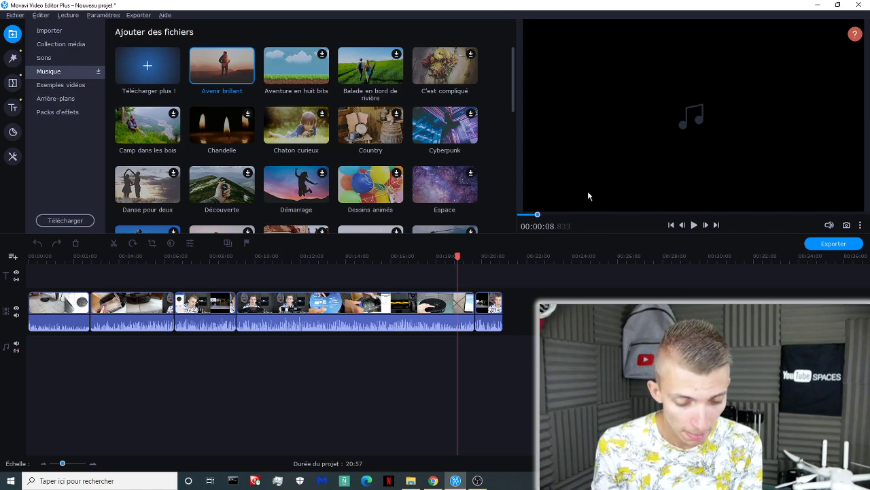
{"action": "left_click_drag", "start_coordinate": [513, 91], "coordinate": [513, 165]}
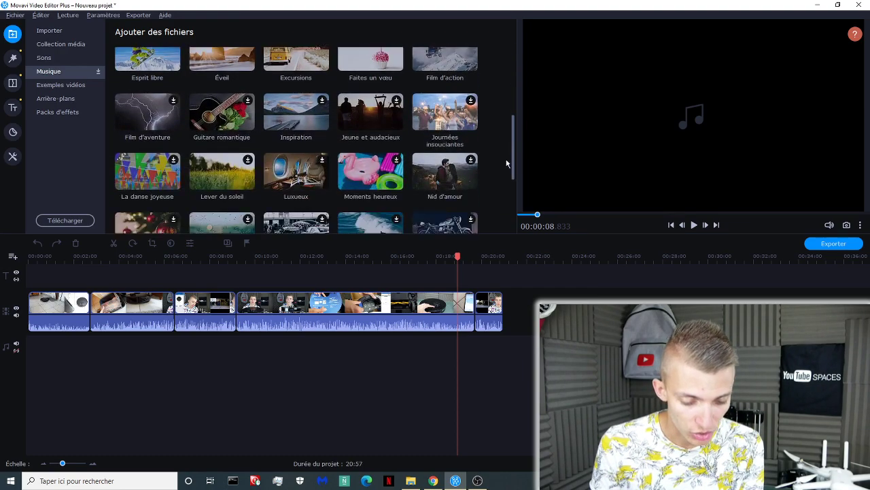
{"action": "left_click", "coordinate": [301, 162]}
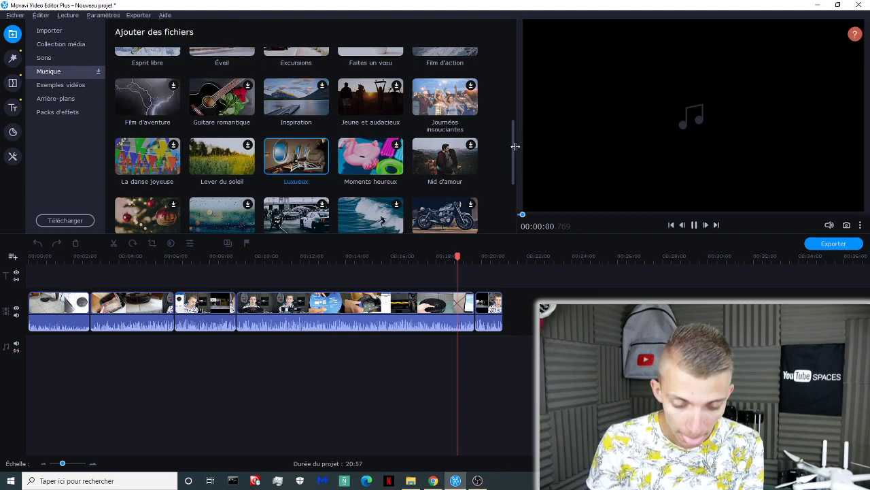
{"action": "scroll", "coordinate": [514, 148], "scroll_direction": "down", "scroll_amount": 1}
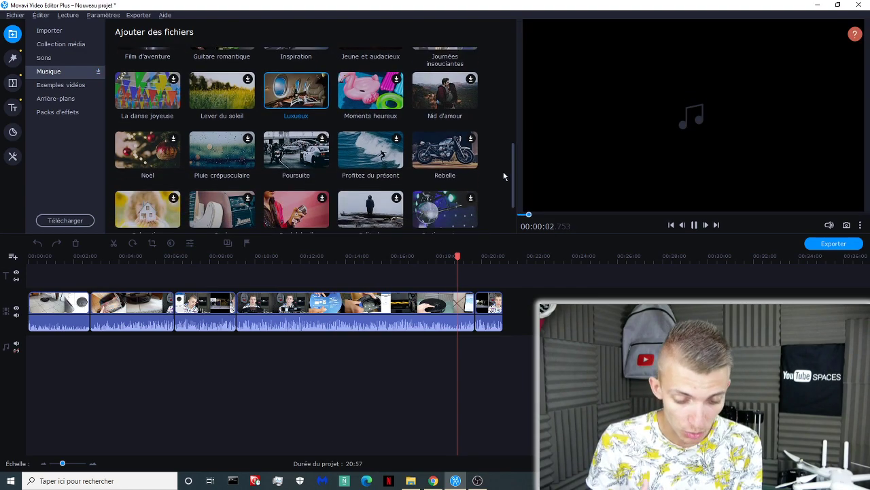
{"action": "left_click", "coordinate": [313, 157]}
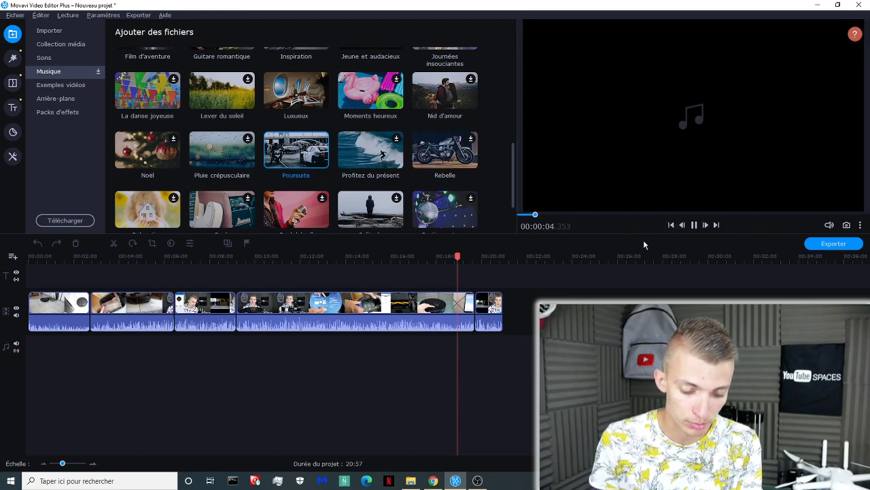
- Download and preview the sample videos Compte à Rebours 1, Compte à Rebours 2 and Caméra
{"action": "left_click", "coordinate": [58, 87]}
{"action": "left_click", "coordinate": [230, 129]}
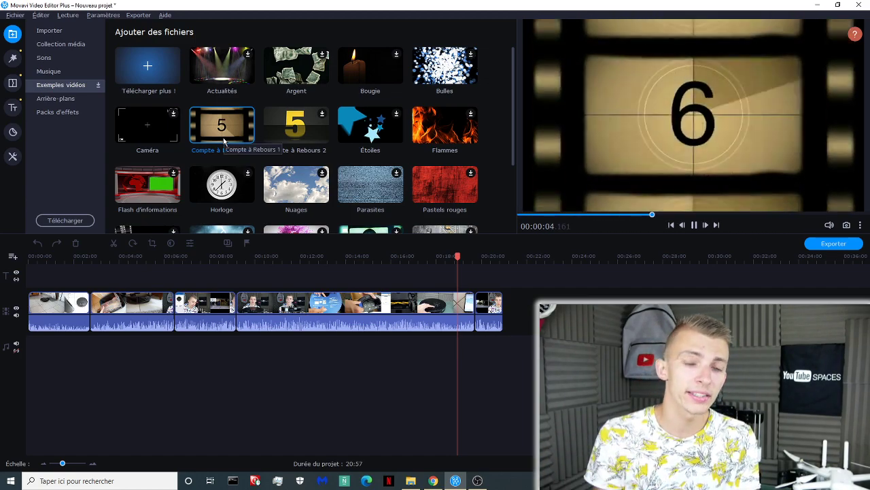
{"action": "left_click", "coordinate": [325, 136]}
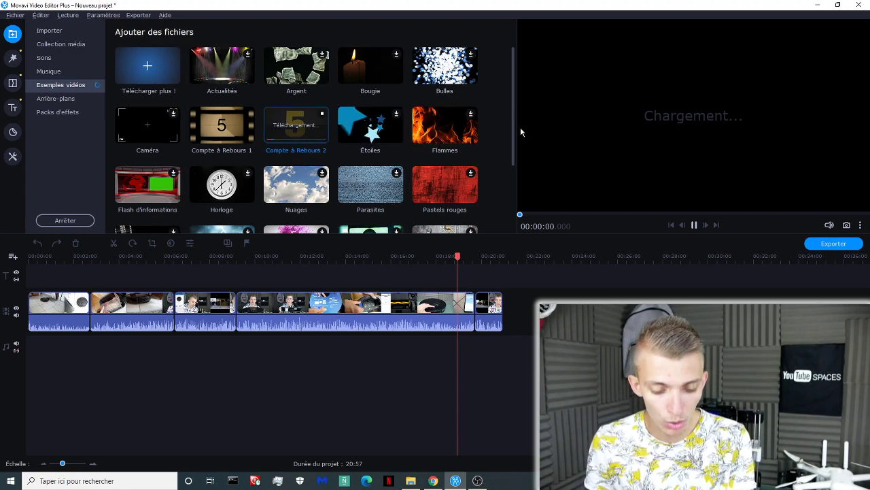
{"action": "left_click_drag", "start_coordinate": [513, 134], "coordinate": [511, 167]}
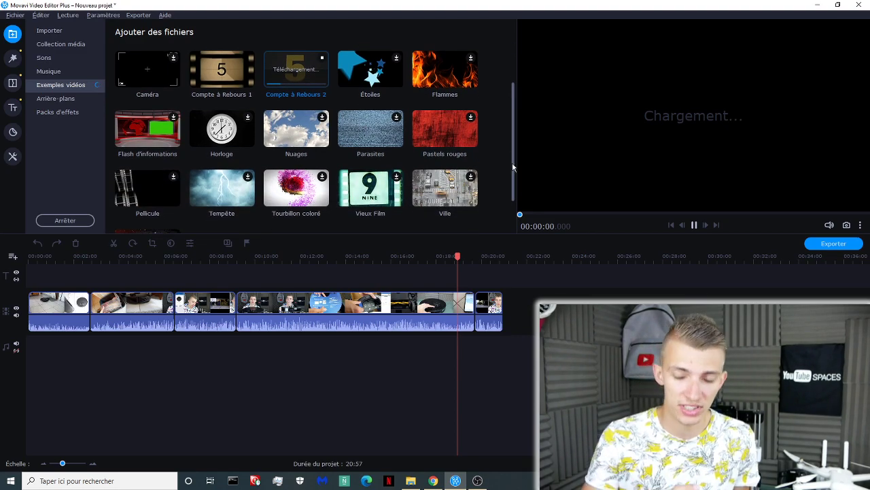
{"action": "left_click", "coordinate": [297, 137]}
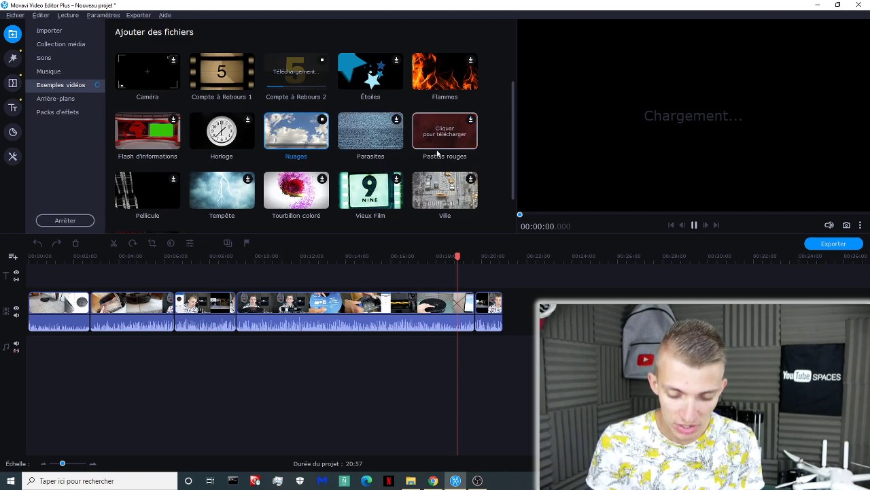
{"action": "left_click_drag", "start_coordinate": [514, 185], "coordinate": [501, 116]}
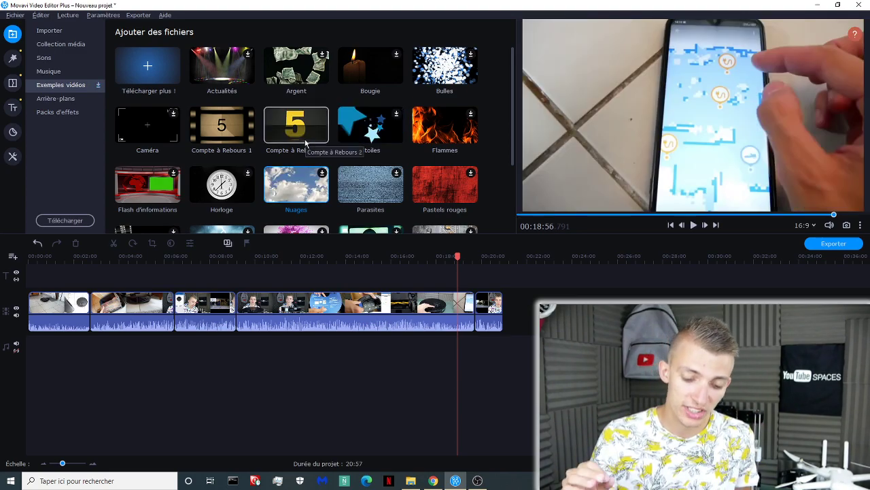
{"action": "left_click", "coordinate": [304, 135]}
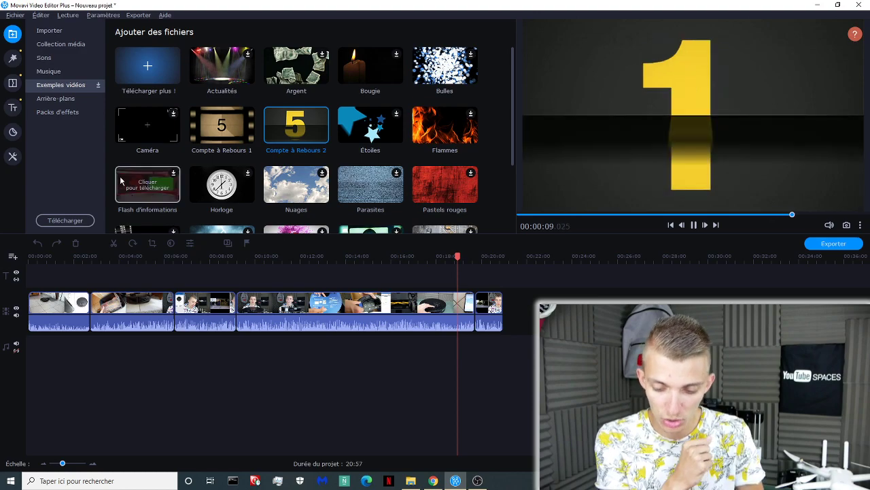
{"action": "left_click", "coordinate": [152, 129]}
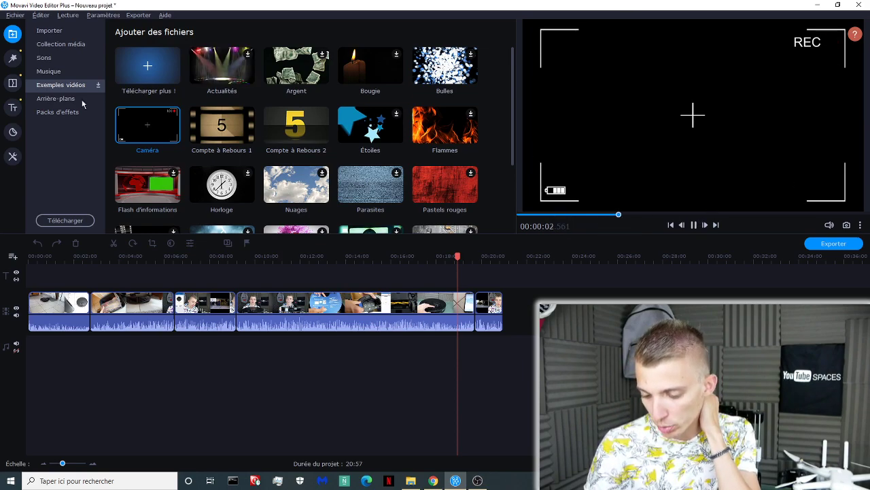
- Look over the built-in backgrounds and browse the available effect packs
{"action": "left_click", "coordinate": [34, 100]}
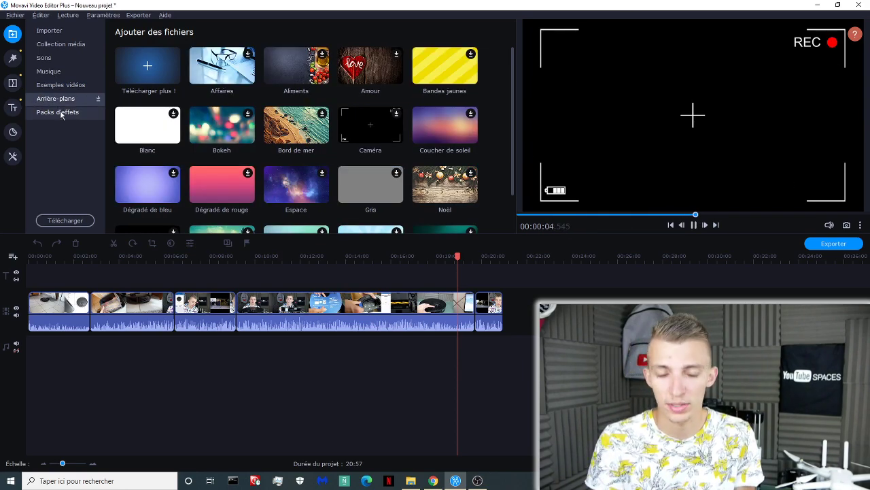
{"action": "left_click", "coordinate": [61, 113]}
{"action": "scroll", "coordinate": [324, 126], "scroll_direction": "down", "scroll_amount": 5}
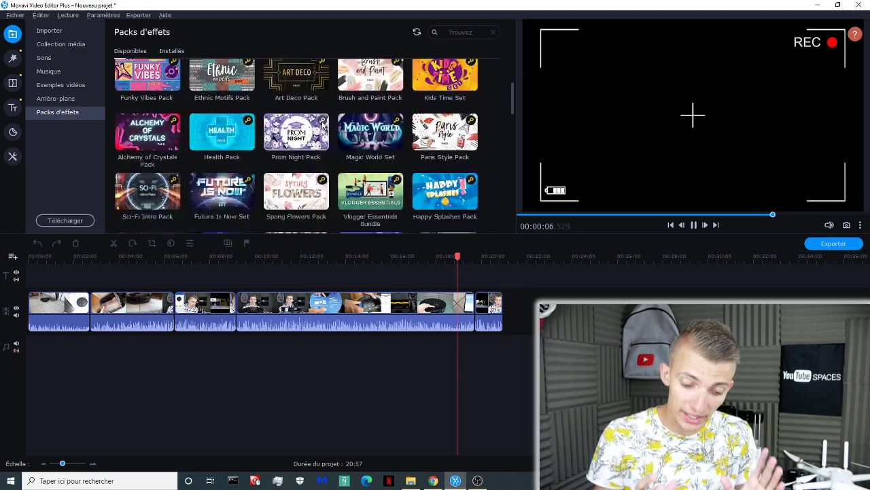
{"action": "scroll", "coordinate": [324, 125], "scroll_direction": "down", "scroll_amount": 15}
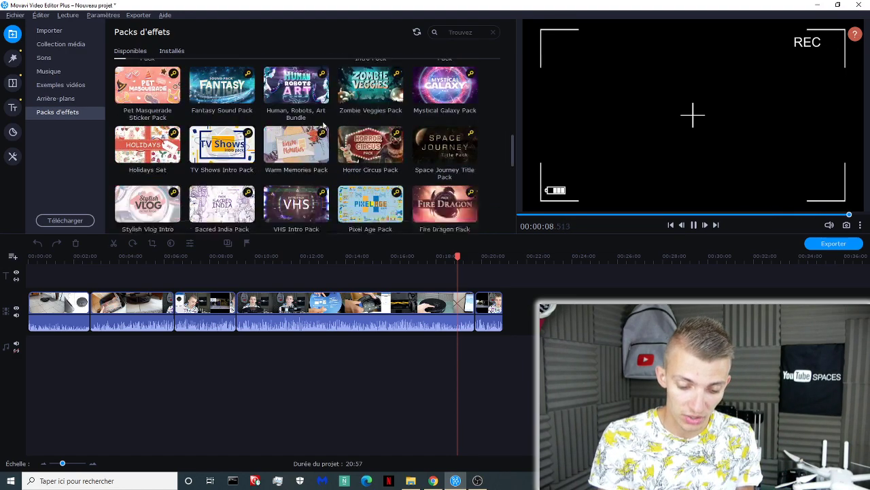
{"action": "scroll", "coordinate": [327, 121], "scroll_direction": "down", "scroll_amount": 3}
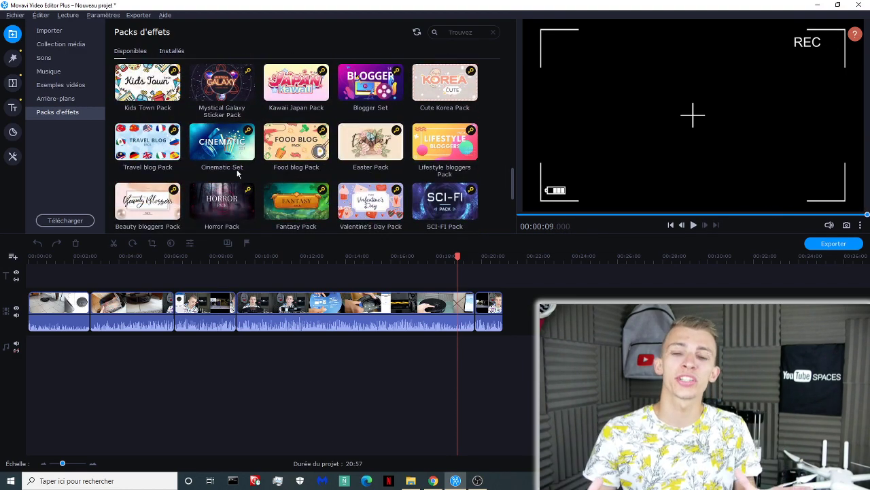
- Open the Cinematic Set's purchase page in the browser, close the other tabs, and review its cart and payment form
{"action": "left_click", "coordinate": [223, 142]}
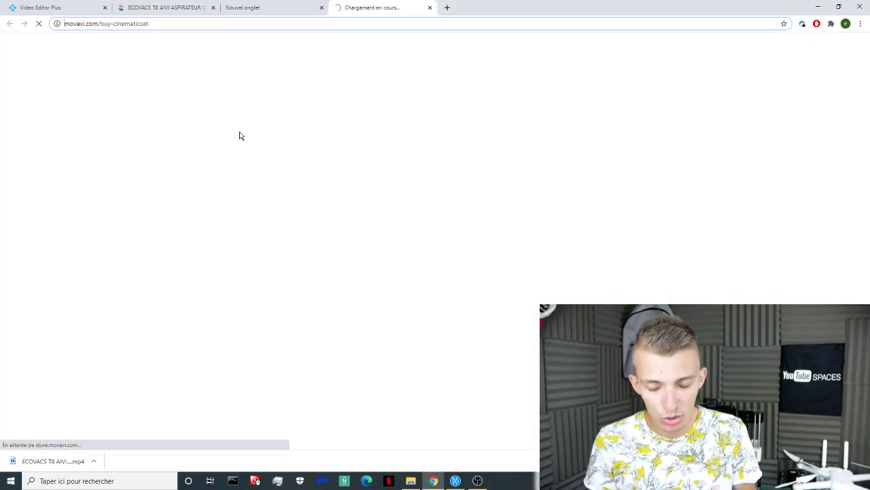
{"action": "left_click", "coordinate": [105, 10]}
{"action": "left_click", "coordinate": [105, 10]}
{"action": "left_click", "coordinate": [106, 10]}
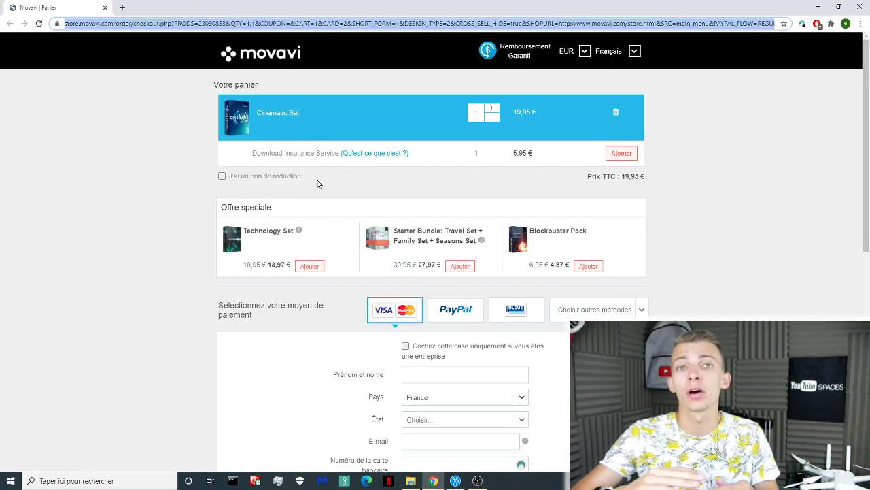
{"action": "scroll", "coordinate": [367, 253], "scroll_direction": "down", "scroll_amount": 5}
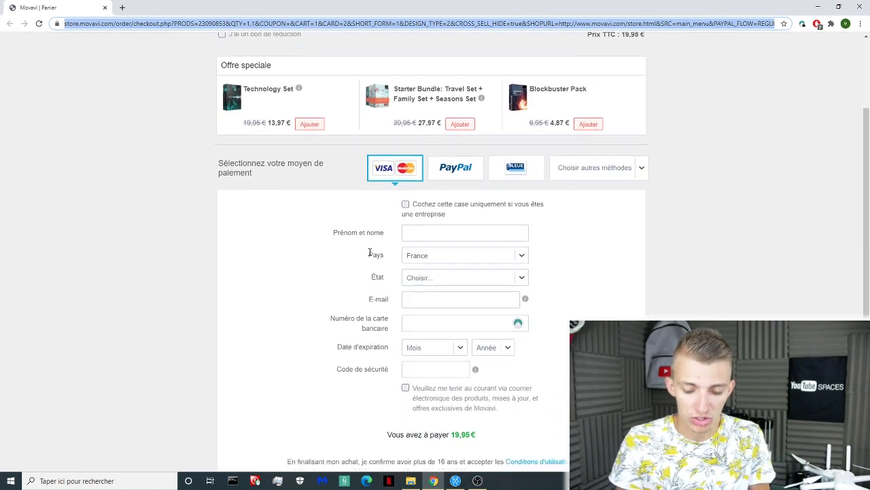
{"action": "scroll", "coordinate": [370, 252], "scroll_direction": "up", "scroll_amount": 3}
{"action": "scroll", "coordinate": [370, 252], "scroll_direction": "up", "scroll_amount": 2}
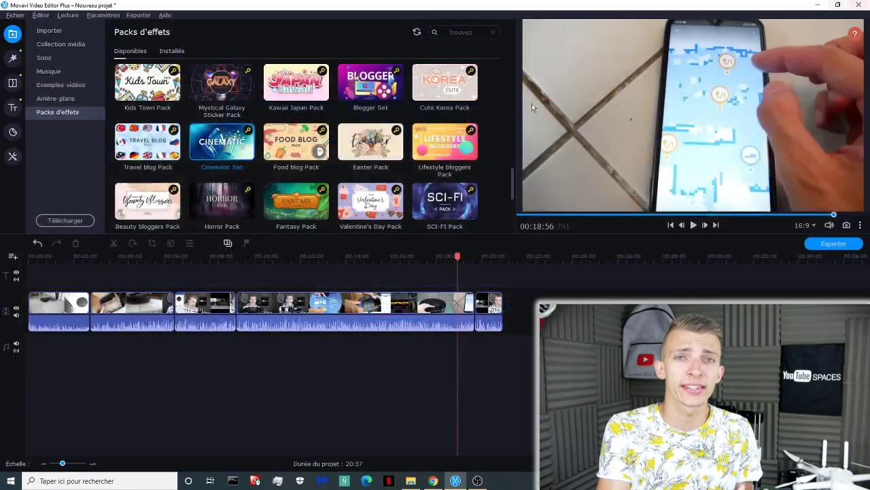
- Return to Movavi Video Editor Plus, browse the remaining effect packs and open the filters collection
{"action": "scroll", "coordinate": [297, 134], "scroll_direction": "down", "scroll_amount": 4}
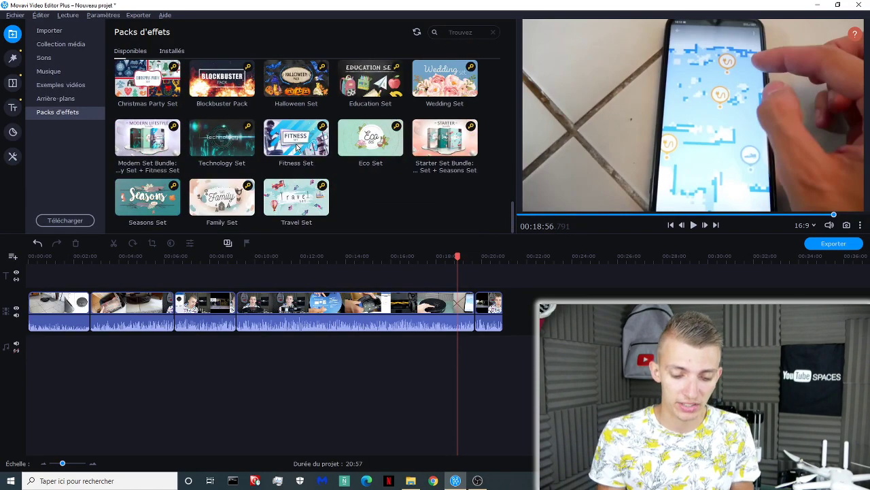
{"action": "scroll", "coordinate": [311, 147], "scroll_direction": "up", "scroll_amount": 8}
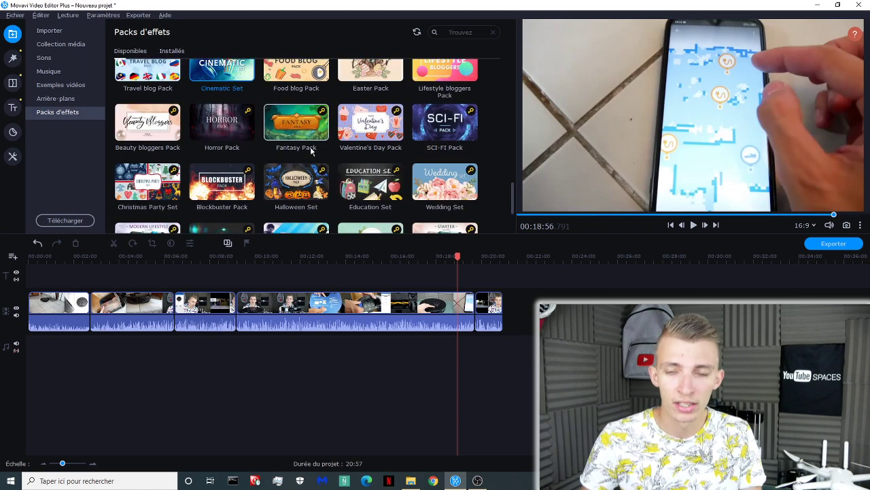
{"action": "scroll", "coordinate": [311, 151], "scroll_direction": "up", "scroll_amount": 10}
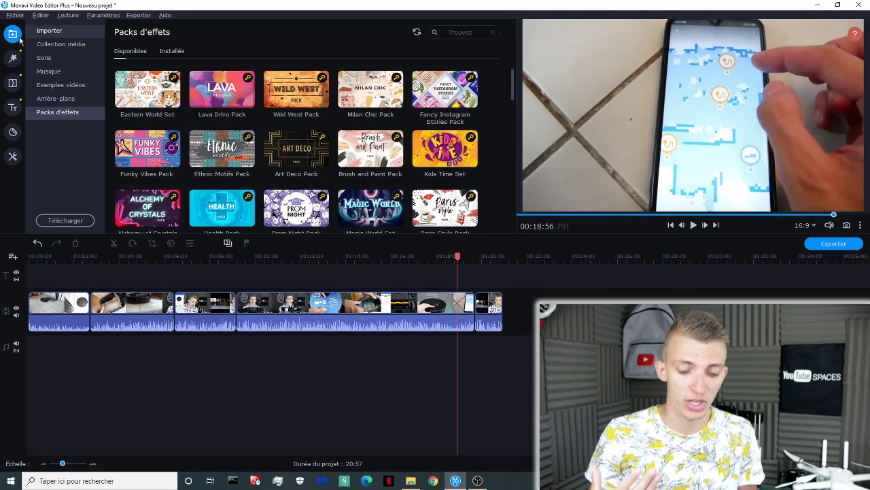
{"action": "left_click", "coordinate": [12, 57]}
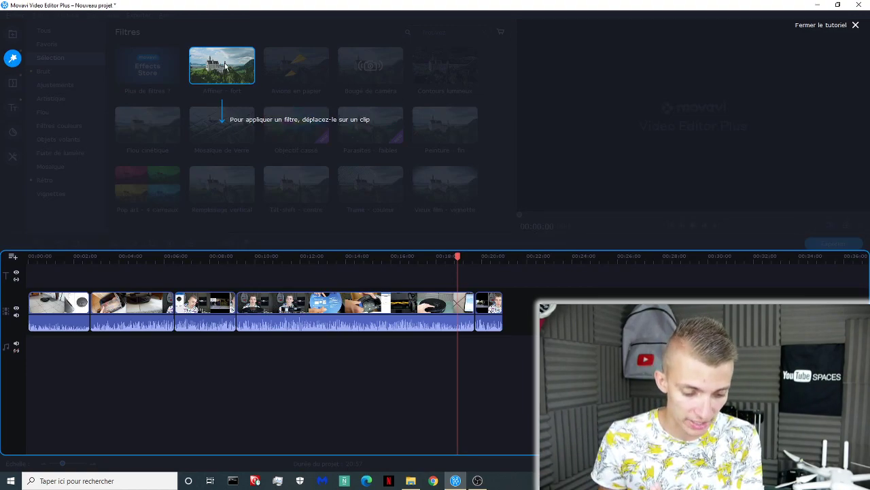
- Dismiss the filter tutorial, try the Avions en papier filter on the third timeline clip, and undo it
{"action": "left_click", "coordinate": [202, 299]}
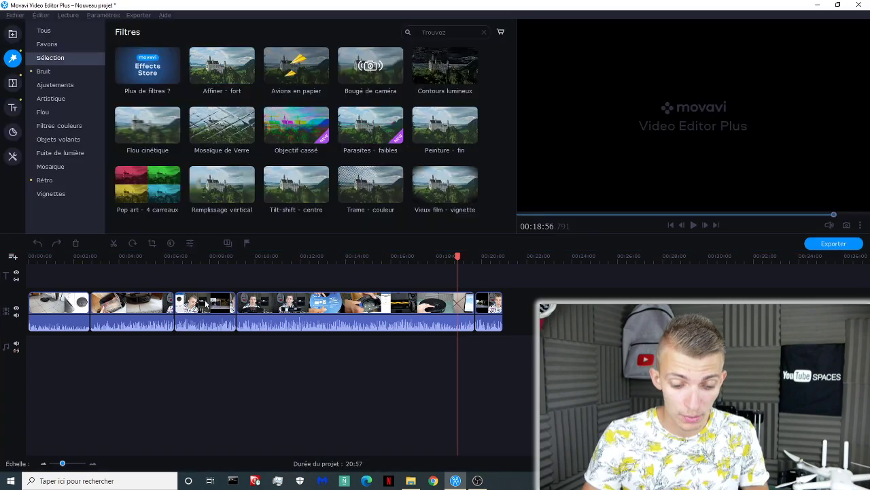
{"action": "left_click", "coordinate": [214, 312]}
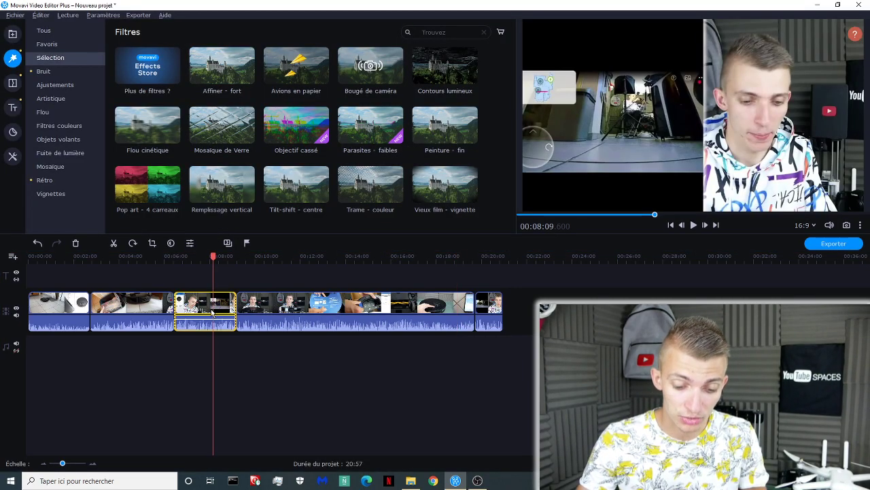
{"action": "left_click_drag", "start_coordinate": [294, 65], "coordinate": [212, 310]}
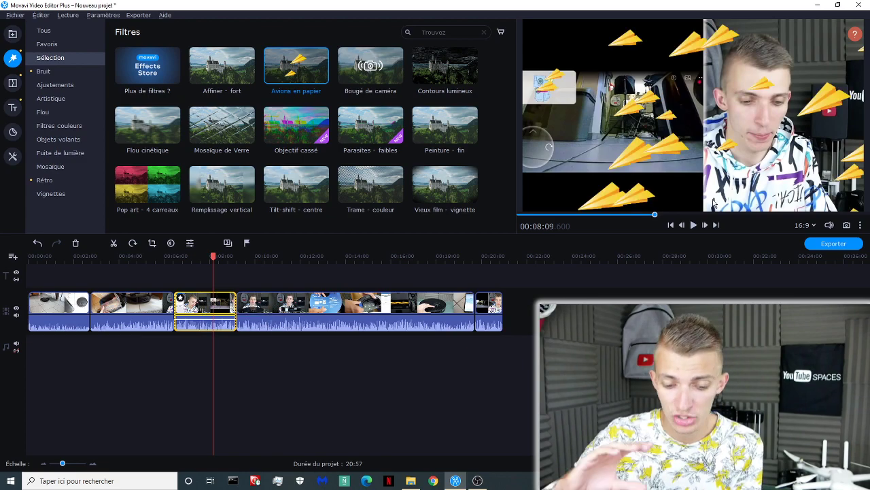
{"action": "left_click", "coordinate": [695, 226]}
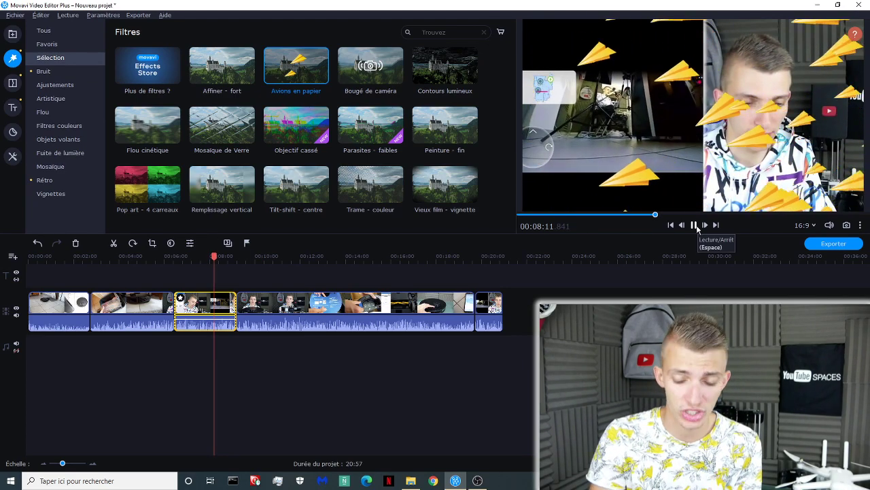
{"action": "key", "text": "ctrl+z"}
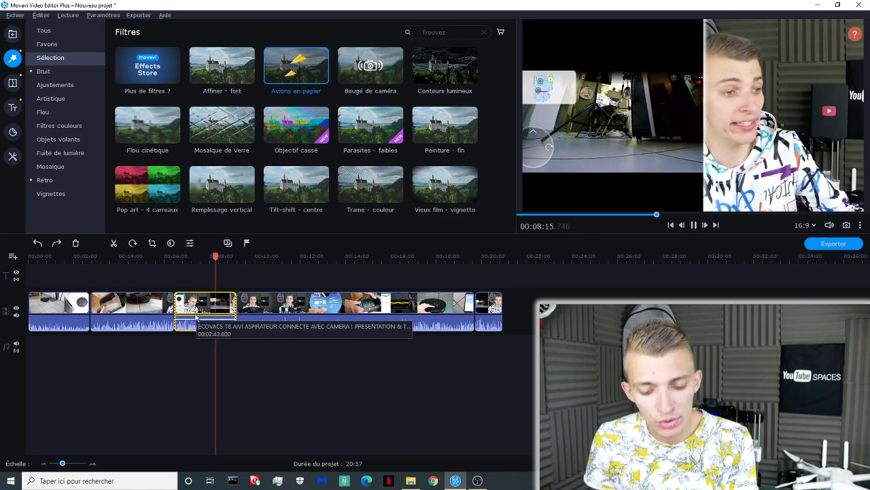
- Preview the Affiner - fort, Avions en papier and Bougé de caméra filters
{"action": "left_click", "coordinate": [458, 346]}
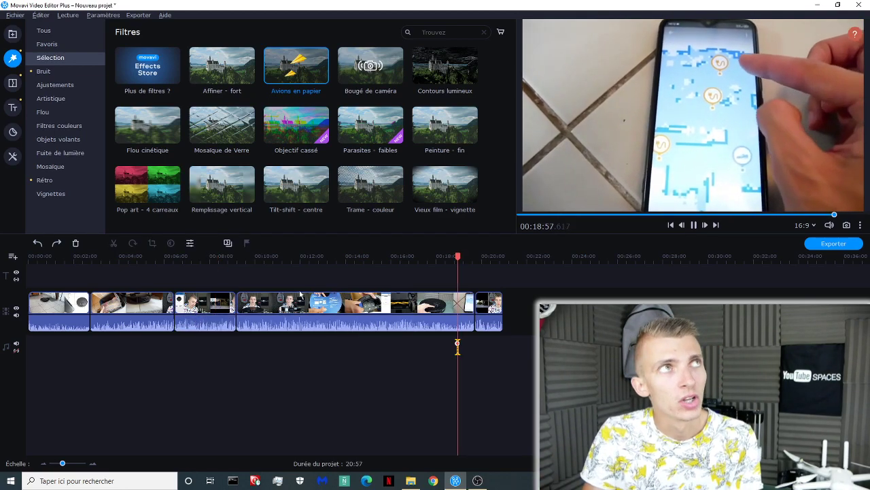
{"action": "left_click", "coordinate": [216, 256]}
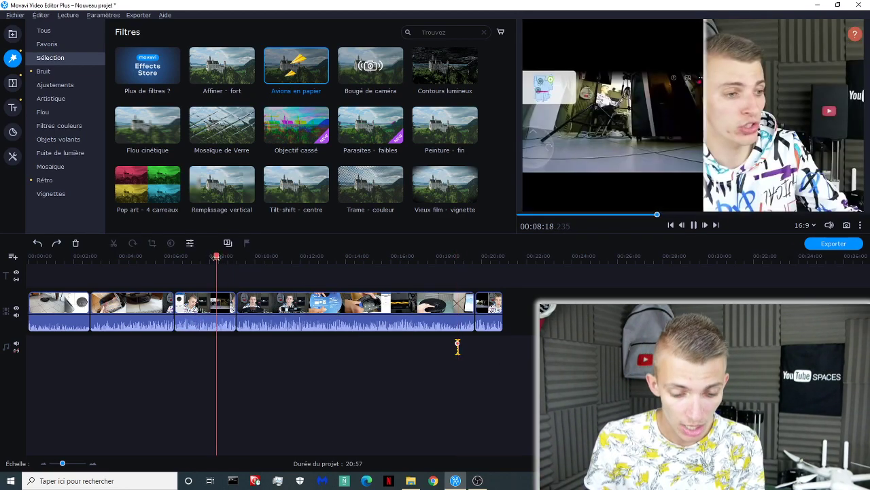
{"action": "left_click", "coordinate": [243, 65]}
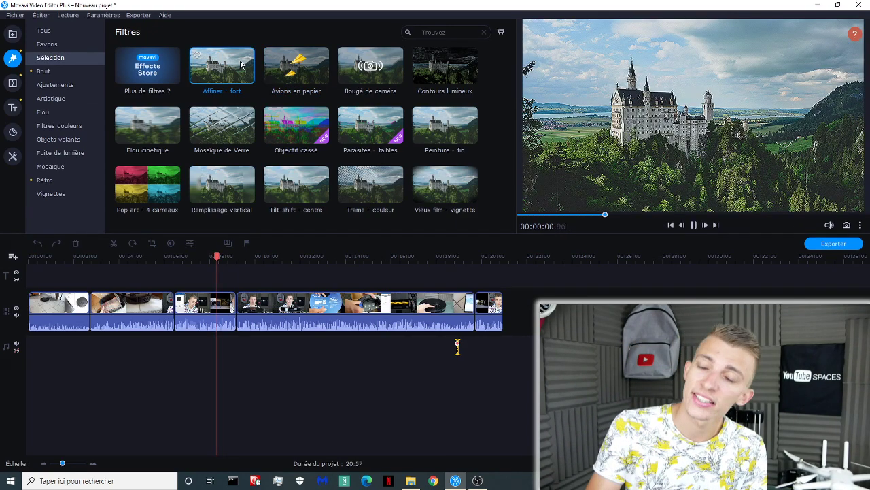
{"action": "left_click", "coordinate": [306, 78]}
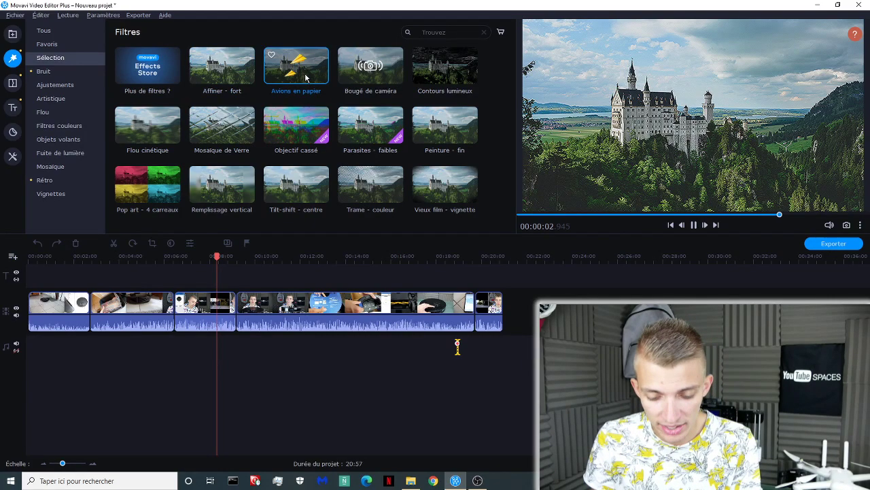
{"action": "left_click", "coordinate": [371, 73]}
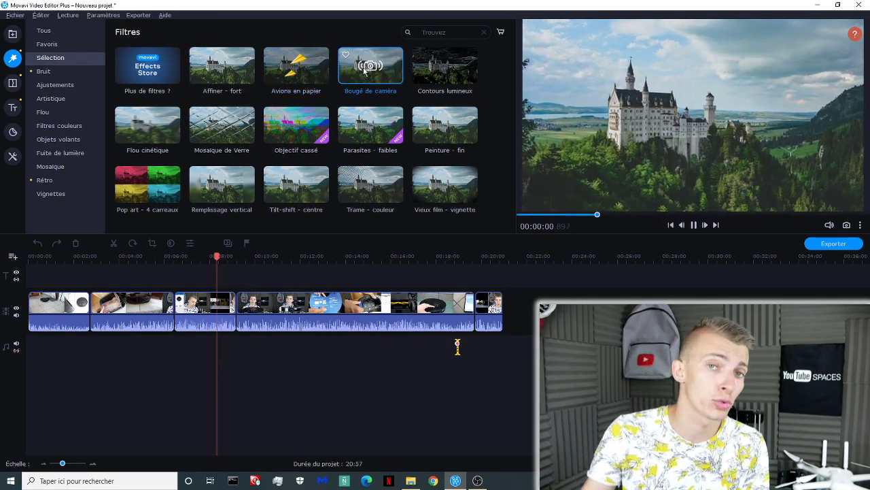
- Try the Bougé de caméra filter on the third clip and Mosaïque de Verre on the fourth, playing each and removing it again
{"action": "left_click_drag", "start_coordinate": [365, 71], "coordinate": [202, 295]}
{"action": "key", "text": "space"}
{"action": "left_click_drag", "start_coordinate": [222, 126], "coordinate": [259, 311]}
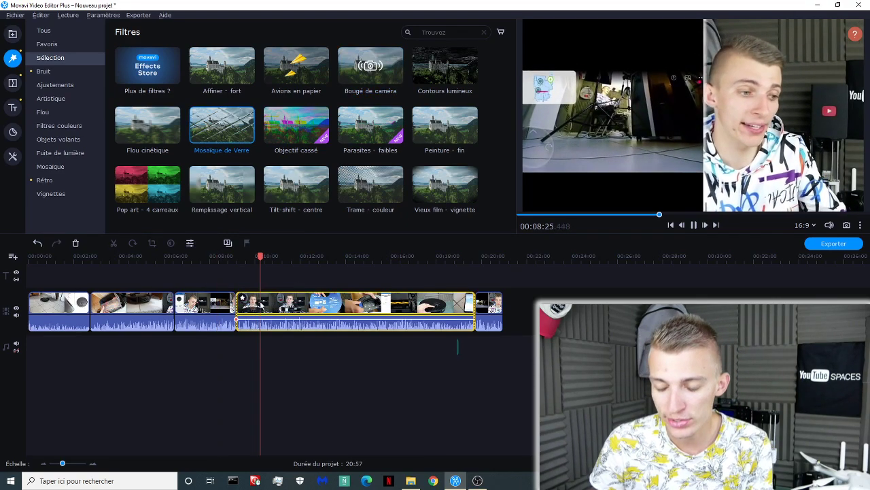
{"action": "left_click", "coordinate": [260, 303]}
{"action": "key", "text": "space"}
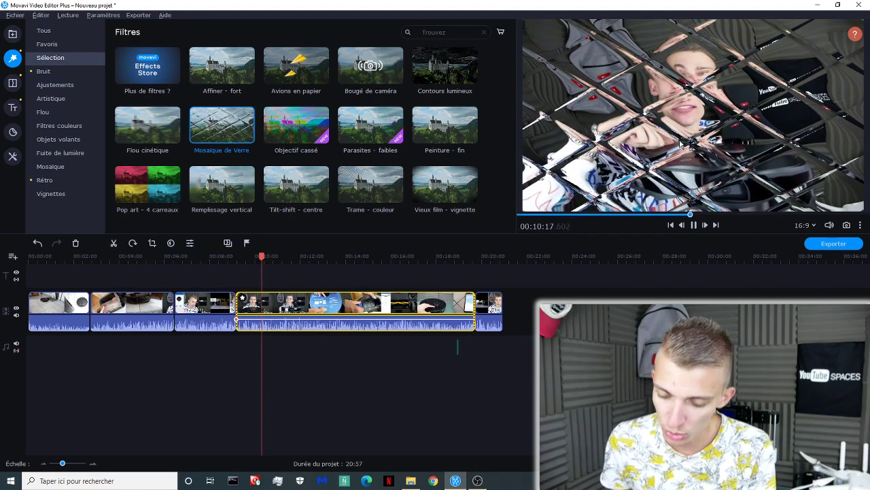
{"action": "key", "text": "space"}
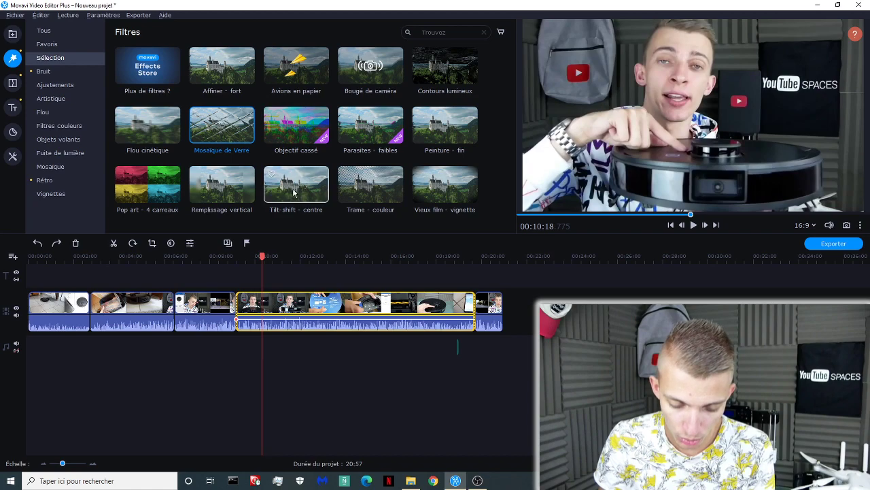
- Try the Vieux film - vignette filter on the fourth clip, play it, and remove it again
{"action": "left_click_drag", "start_coordinate": [439, 204], "coordinate": [321, 312]}
{"action": "key", "text": "space"}
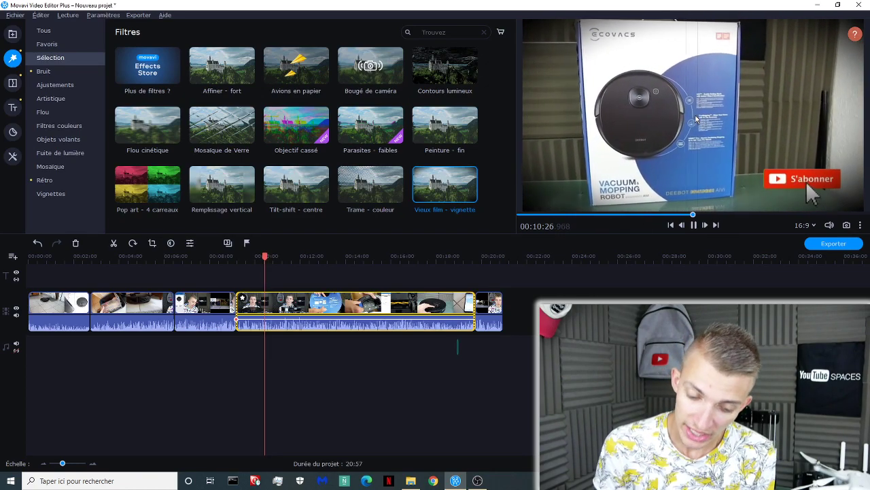
{"action": "key", "text": "space"}
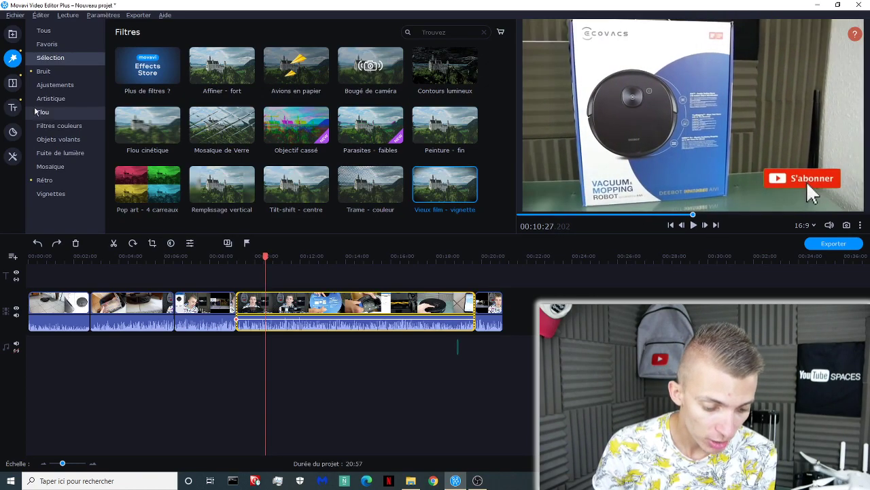
- Browse the Bruit, Ajustements and Artistique filters and preview Trame - blanc, Trame - bleu and Ton direct - vert
{"action": "left_click", "coordinate": [67, 71]}
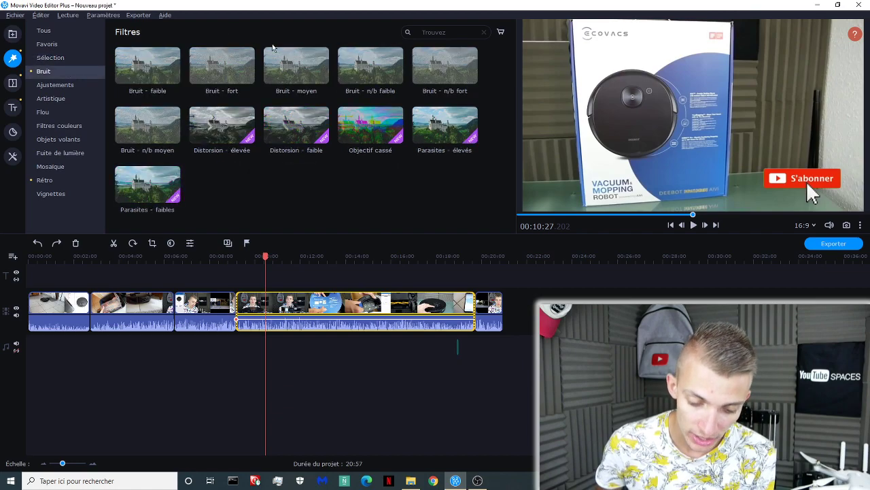
{"action": "left_click", "coordinate": [55, 85]}
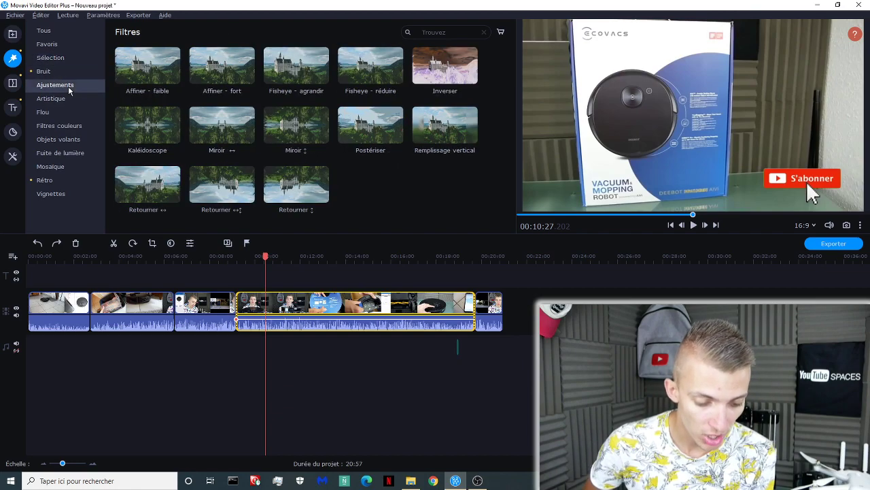
{"action": "left_click", "coordinate": [68, 102]}
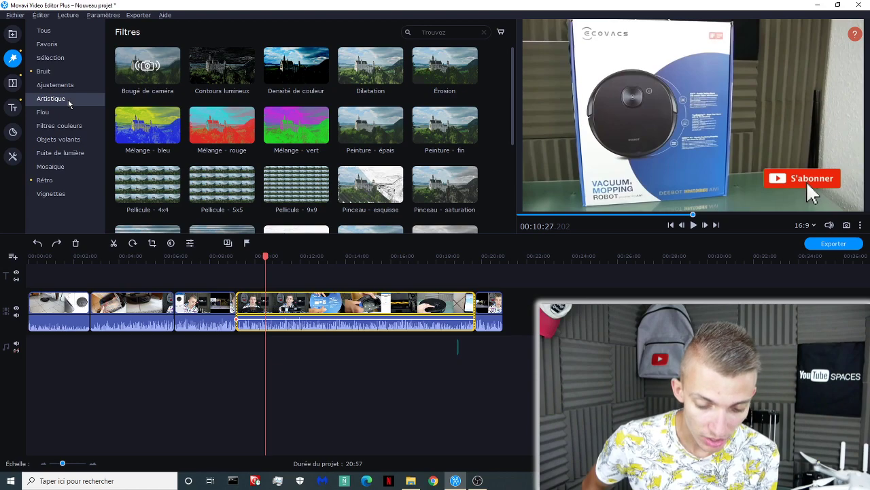
{"action": "scroll", "coordinate": [288, 173], "scroll_direction": "down", "scroll_amount": 3}
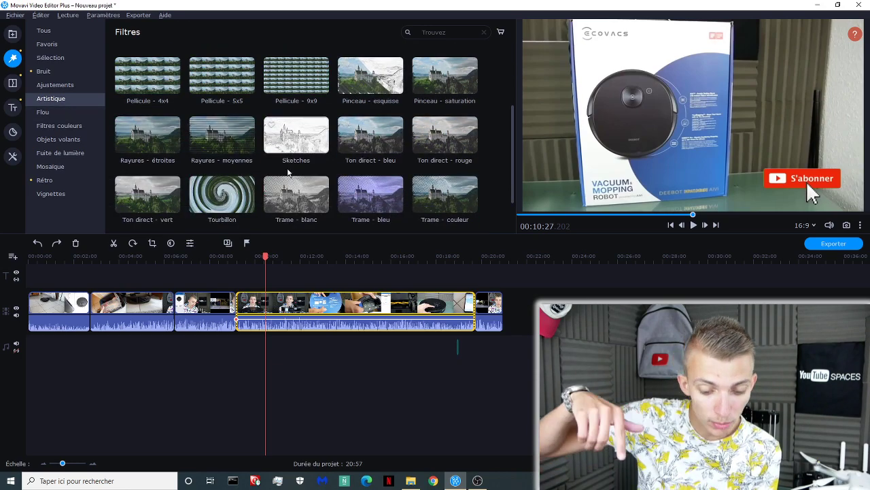
{"action": "left_click", "coordinate": [308, 199]}
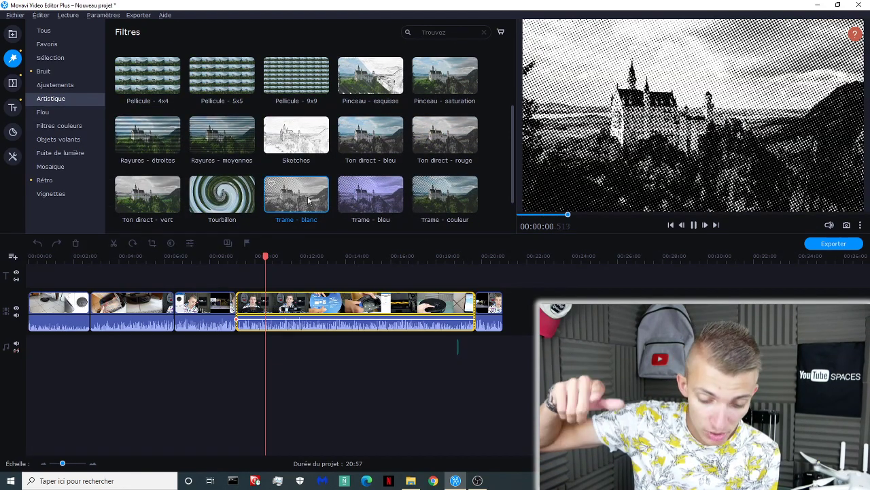
{"action": "left_click", "coordinate": [371, 196]}
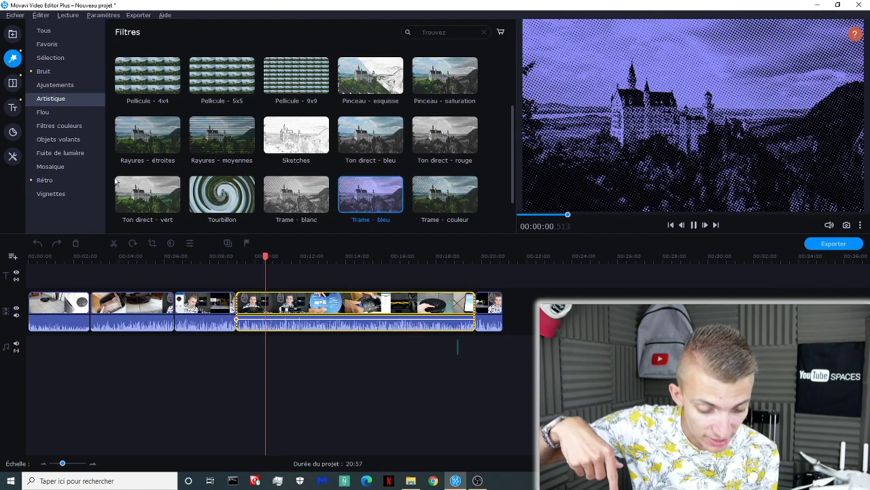
{"action": "left_click", "coordinate": [121, 198]}
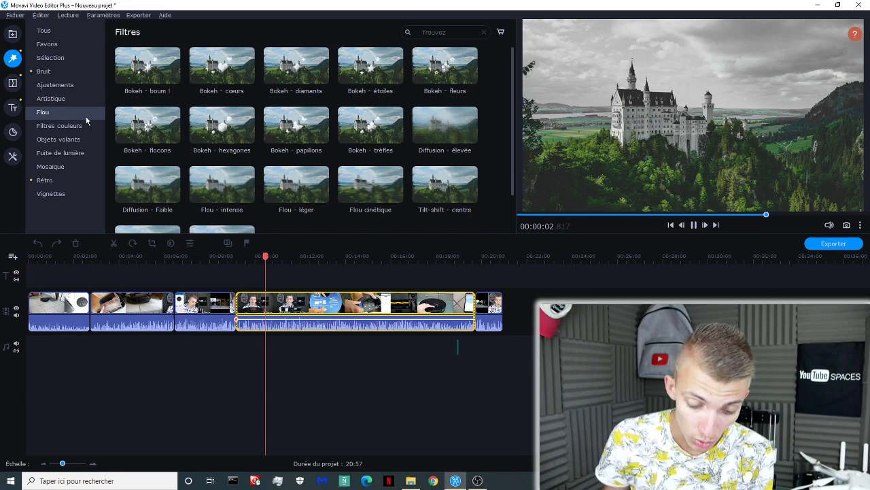
- Browse the Flou filters and preview Flou - léger, Tilt-shift - centre and Flou cinétique
{"action": "scroll", "coordinate": [341, 150], "scroll_direction": "down", "scroll_amount": 2}
{"action": "left_click", "coordinate": [285, 151]}
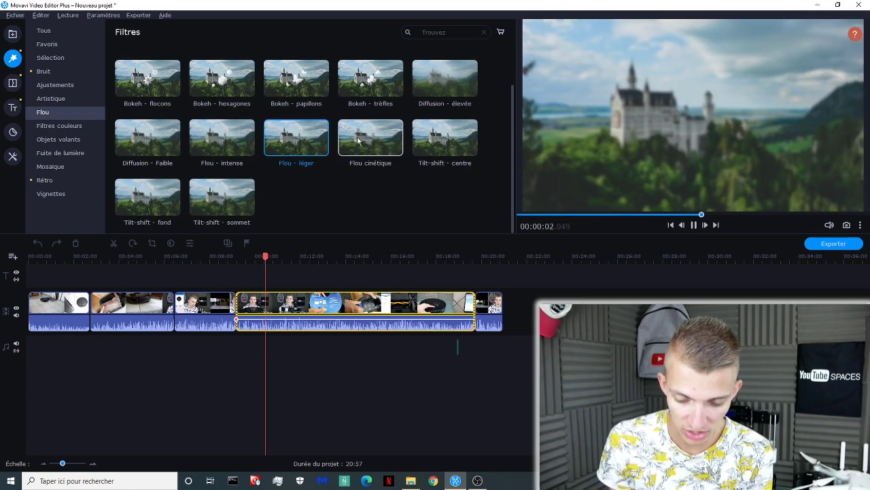
{"action": "left_click", "coordinate": [437, 140]}
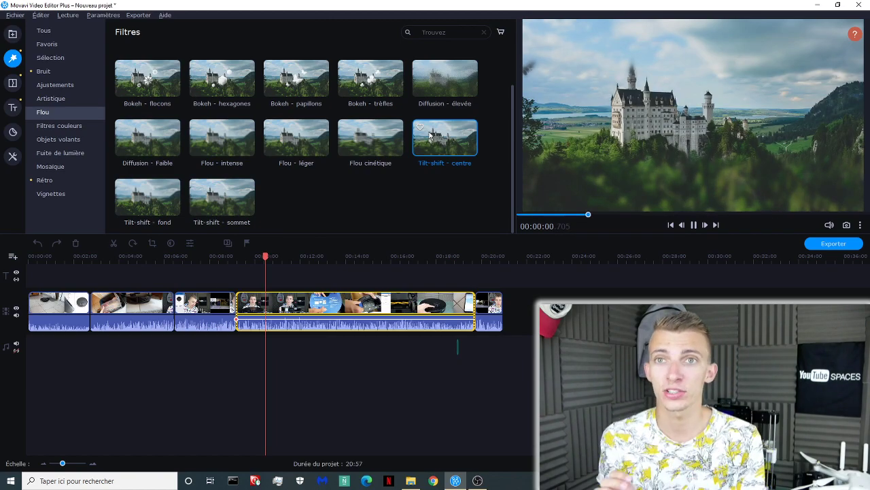
{"action": "left_click", "coordinate": [384, 135]}
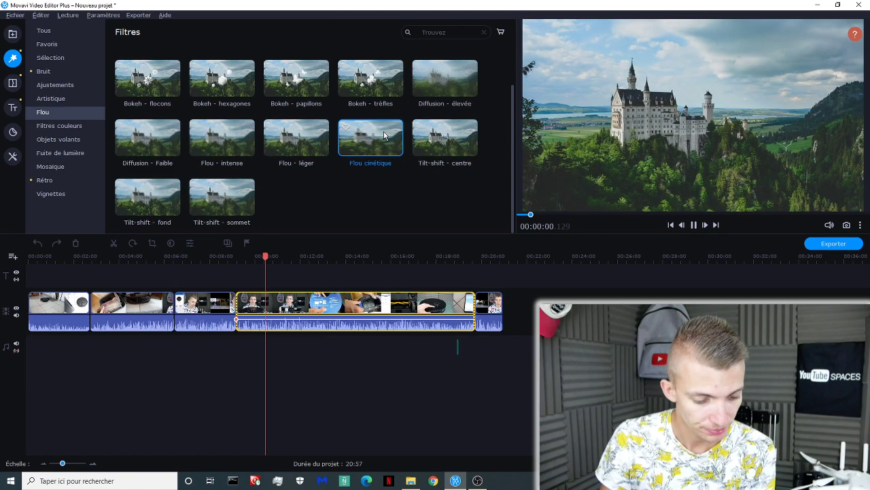
- Preview the Cézanne filter from Filtres couleurs and the Fantômes filter from Objets volants
{"action": "left_click", "coordinate": [57, 126]}
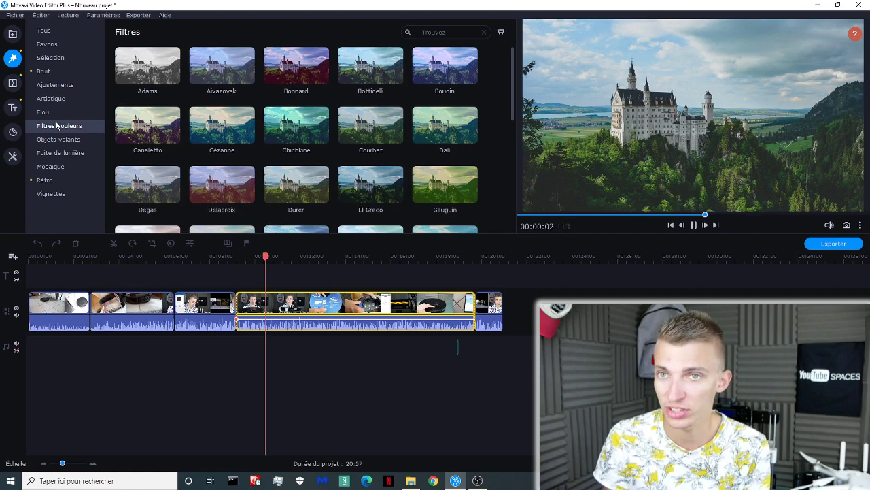
{"action": "left_click", "coordinate": [222, 126]}
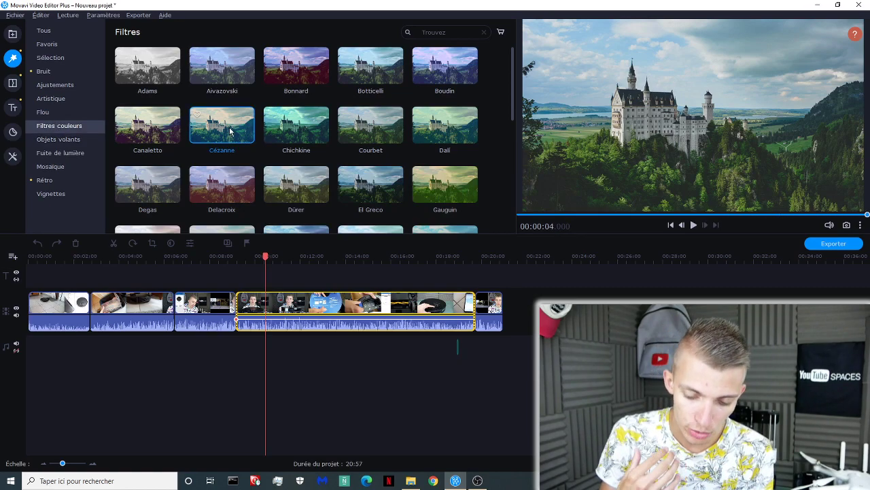
{"action": "left_click", "coordinate": [38, 139]}
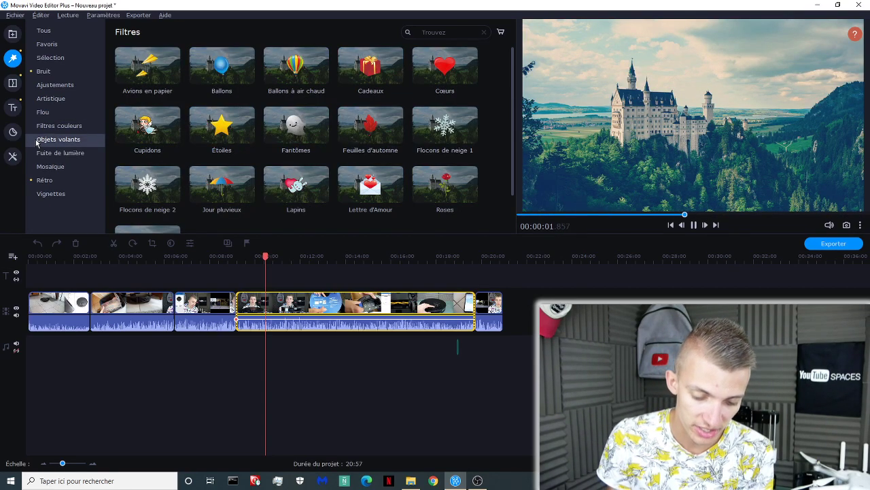
{"action": "left_click", "coordinate": [319, 129]}
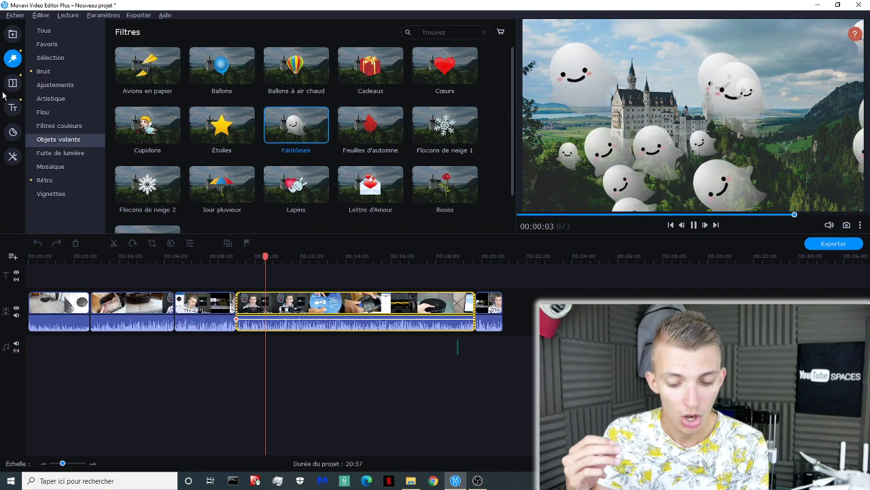
- Look through the Fuite de lumière, Mosaïque, Rétro and Vignettes filter categories
{"action": "left_click", "coordinate": [49, 152]}
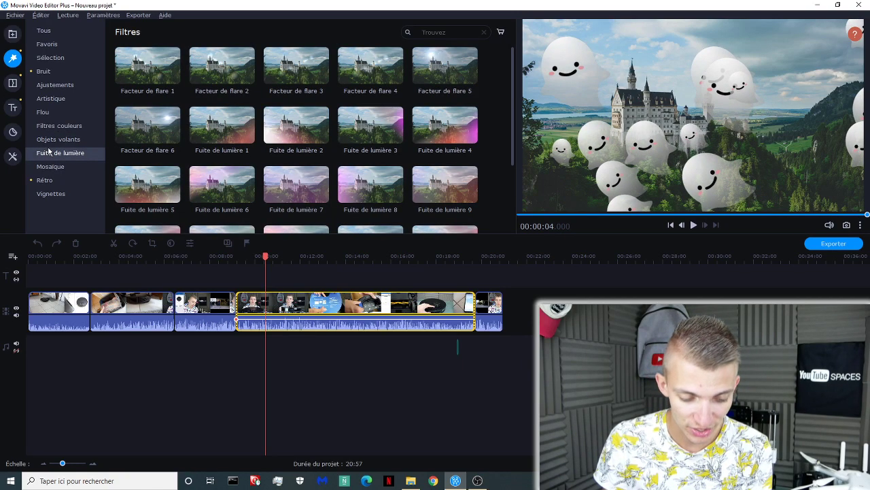
{"action": "left_click", "coordinate": [53, 167]}
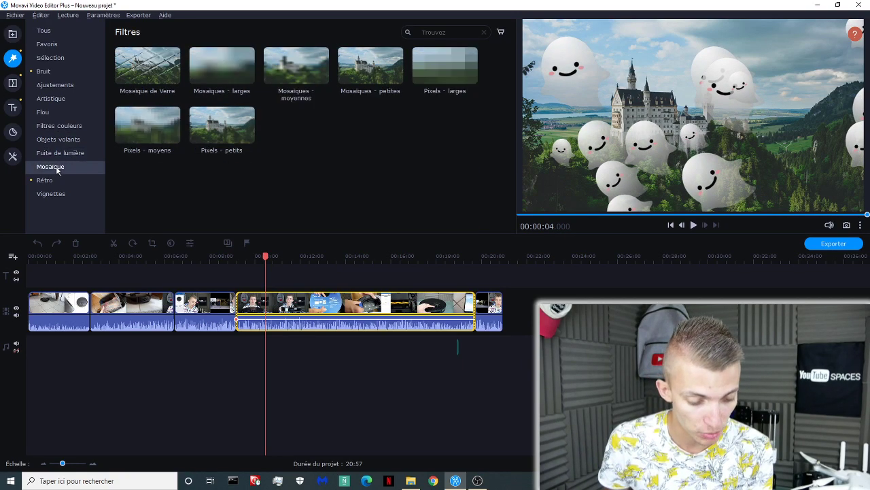
{"action": "left_click", "coordinate": [57, 181]}
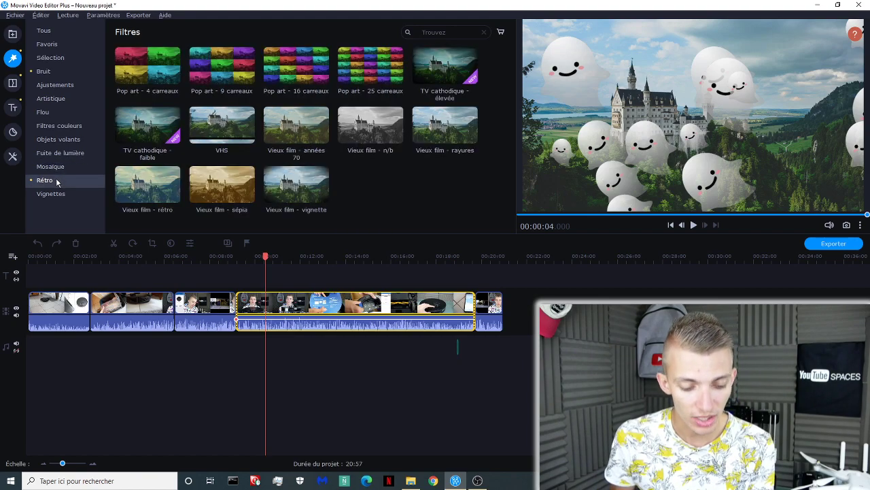
{"action": "left_click", "coordinate": [60, 194]}
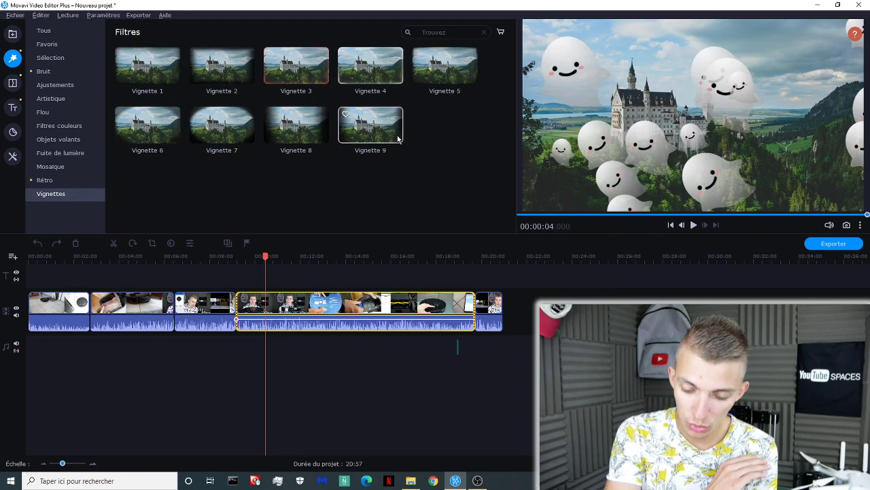
- Apply the Vignette 7 filter to the third and second timeline clips
{"action": "left_click_drag", "start_coordinate": [238, 130], "coordinate": [224, 314]}
{"action": "left_click", "coordinate": [197, 304]}
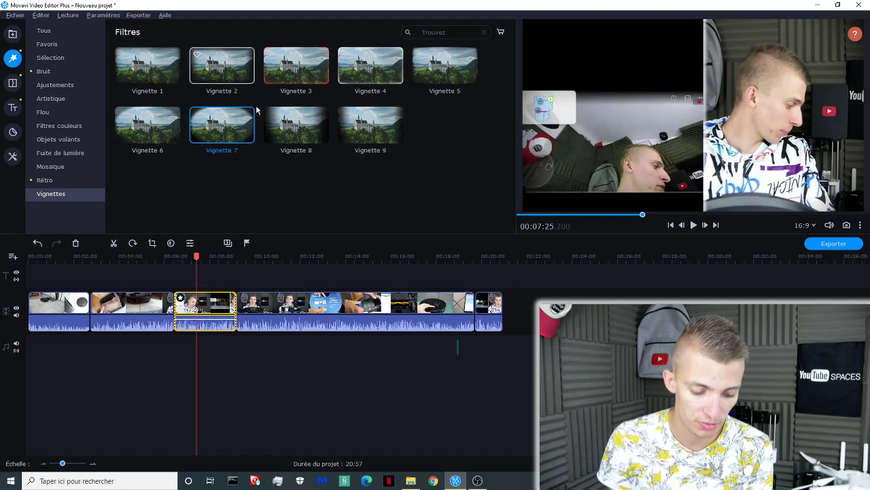
{"action": "left_click_drag", "start_coordinate": [225, 137], "coordinate": [112, 311]}
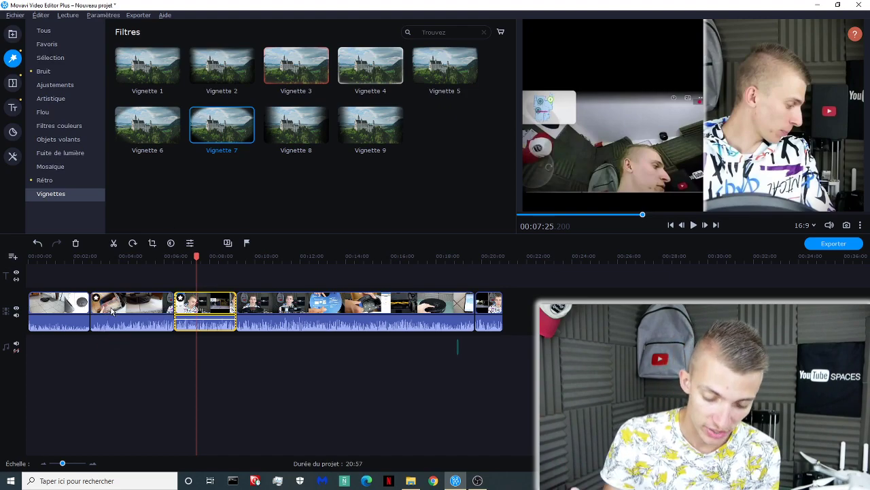
- Play the second timeline clip to check its Vignette 7 filter and lower the preview volume
{"action": "left_click", "coordinate": [110, 307]}
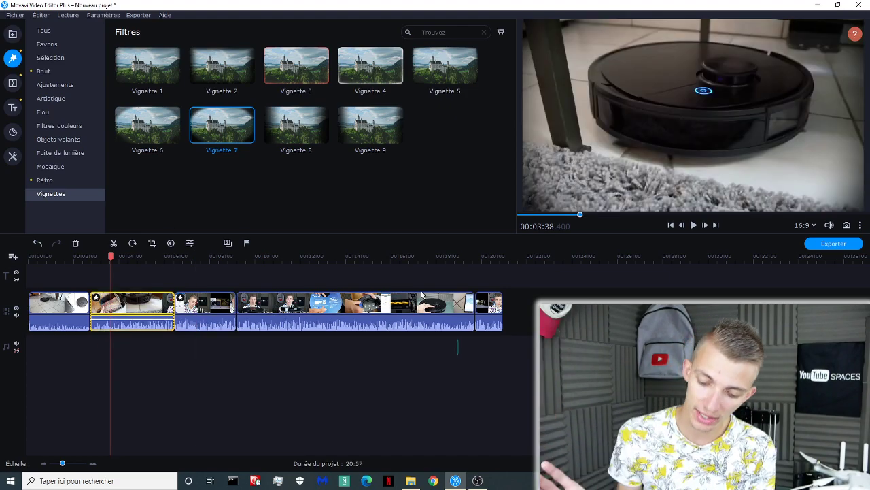
{"action": "key", "text": "space"}
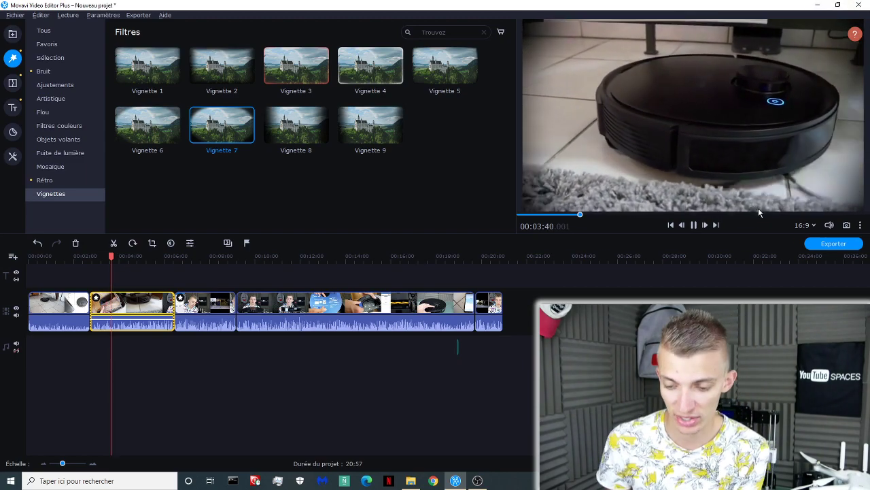
{"action": "mouse_move", "coordinate": [830, 224]}
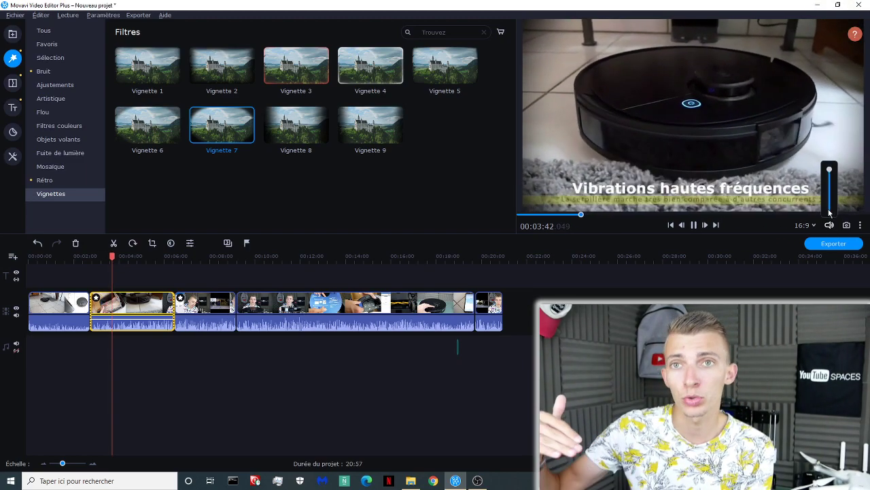
{"action": "scroll", "coordinate": [830, 212], "scroll_direction": "down", "scroll_amount": 5}
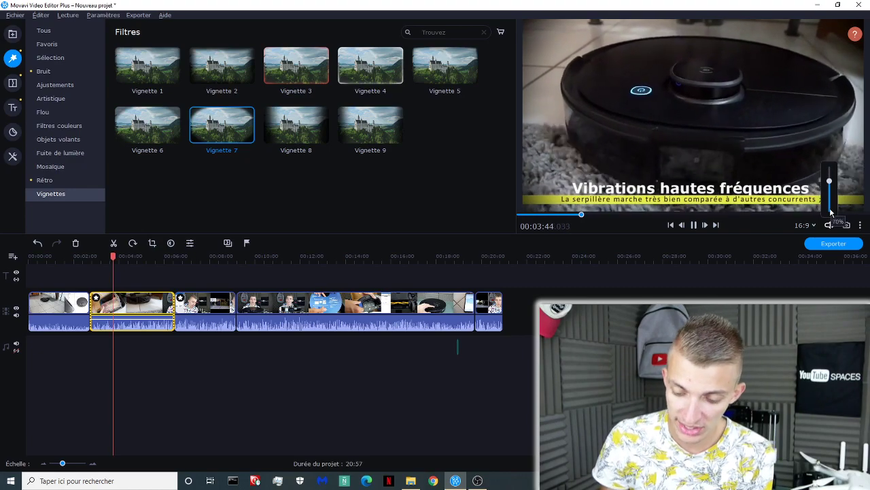
{"action": "scroll", "coordinate": [830, 212], "scroll_direction": "down", "scroll_amount": 3}
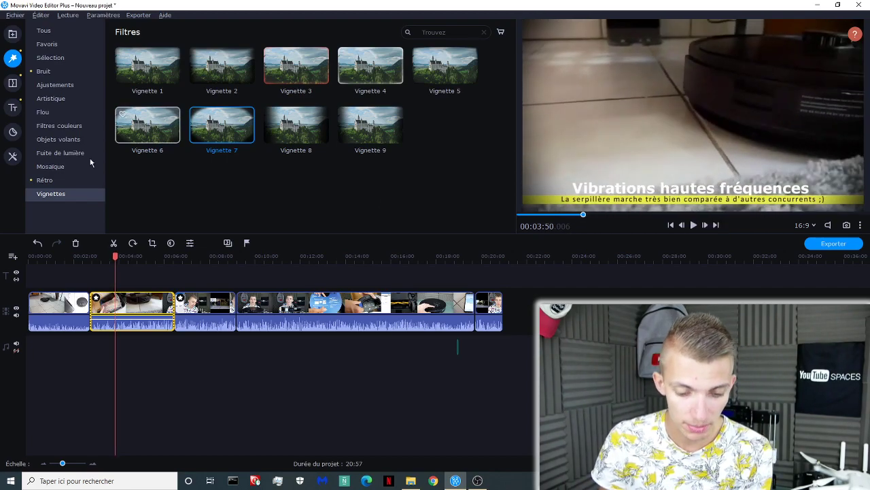
- Dismiss the transitions tutorial, add the Cercle - extérieur transition between the third and fourth clips, and play it
{"action": "left_click", "coordinate": [12, 84]}
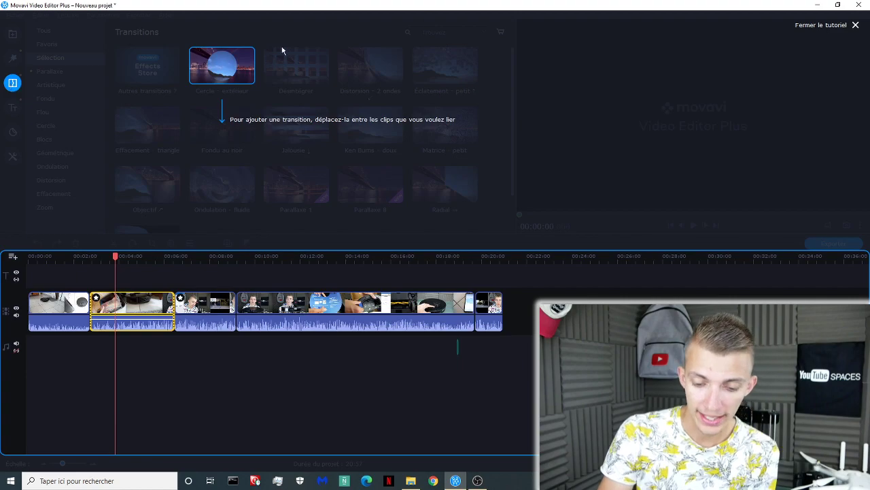
{"action": "left_click", "coordinate": [301, 102]}
{"action": "left_click_drag", "start_coordinate": [231, 67], "coordinate": [234, 299]}
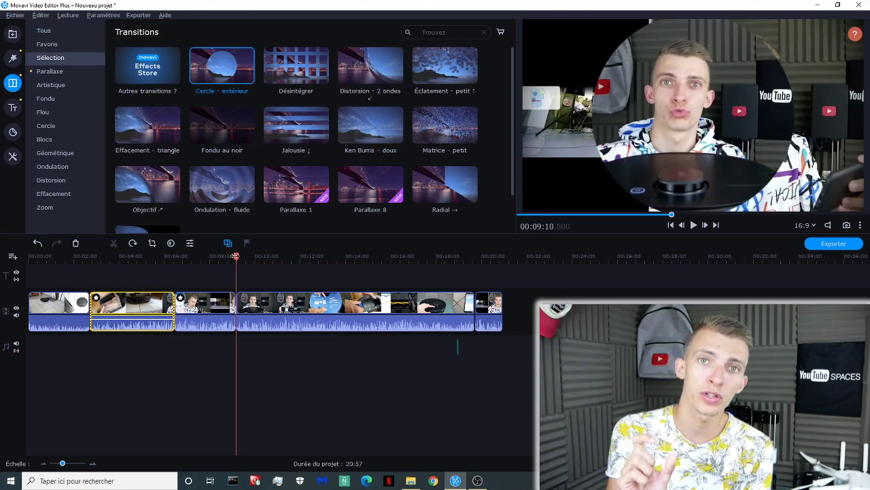
{"action": "left_click_drag", "start_coordinate": [235, 257], "coordinate": [234, 257]}
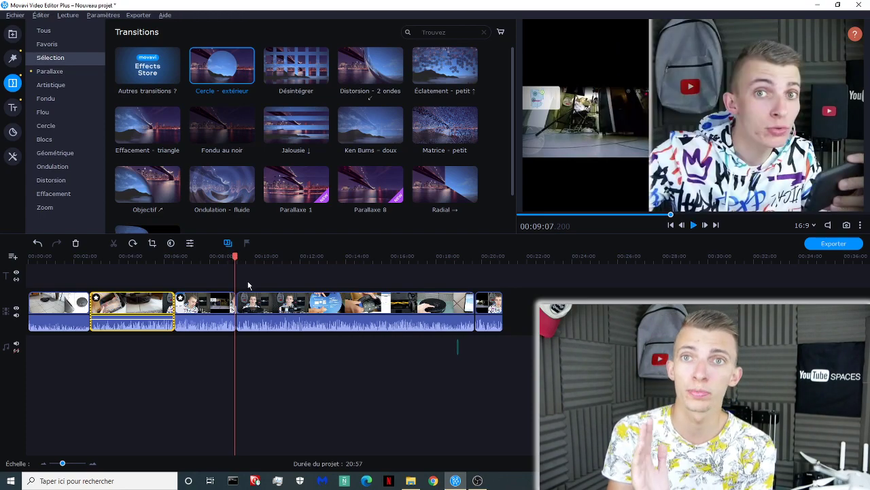
{"action": "key", "text": "space"}
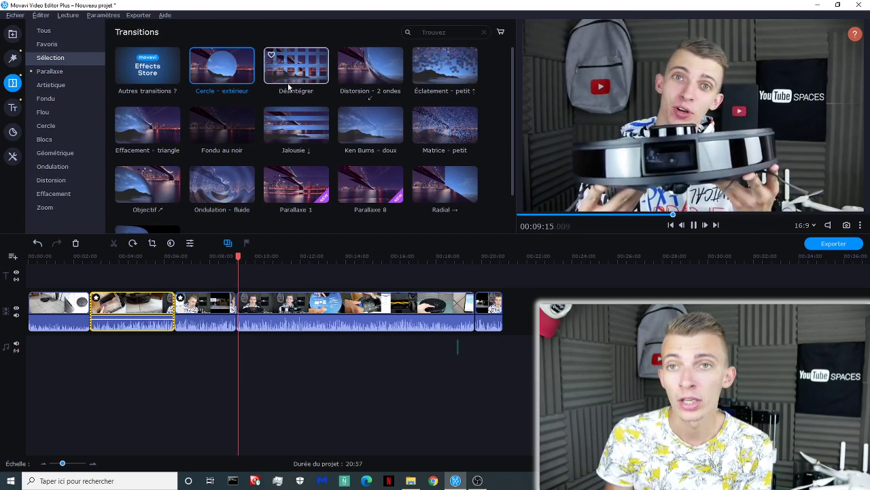
- Try the Jalousie ↓ and Fondu au noir transitions between the third and fourth clips and preview the fade
{"action": "left_click_drag", "start_coordinate": [295, 126], "coordinate": [234, 320]}
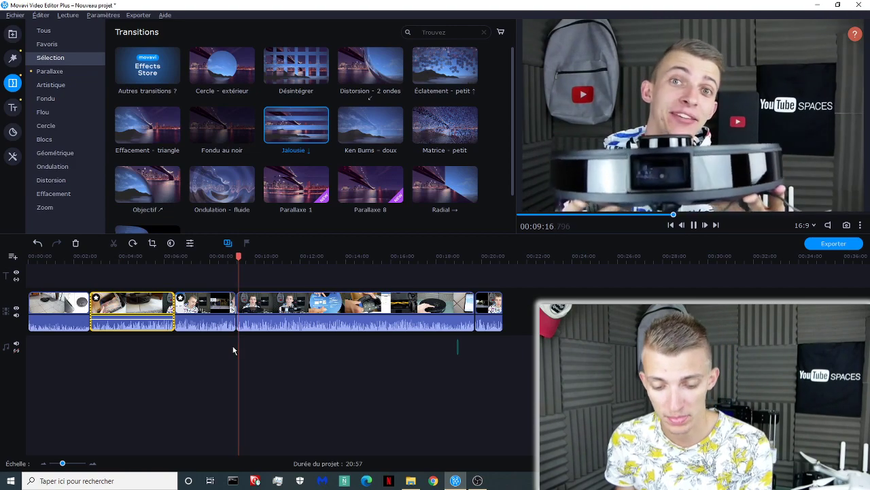
{"action": "left_click_drag", "start_coordinate": [221, 126], "coordinate": [230, 332]}
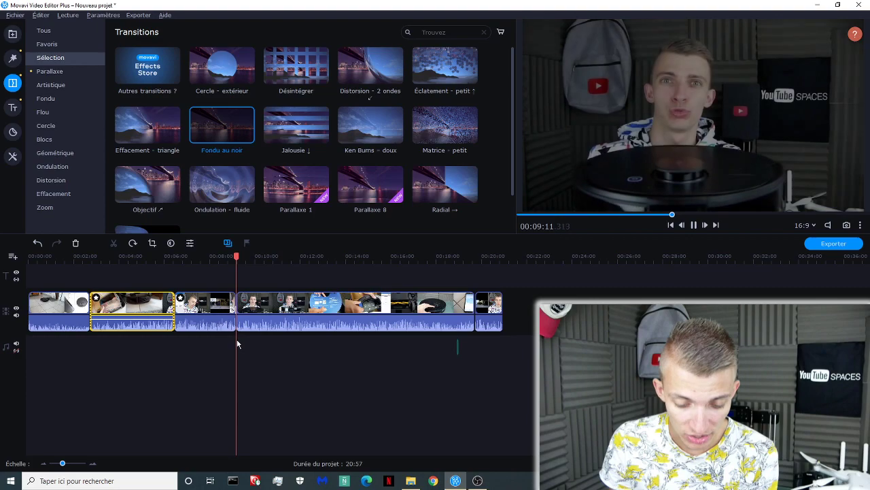
{"action": "left_click", "coordinate": [235, 256]}
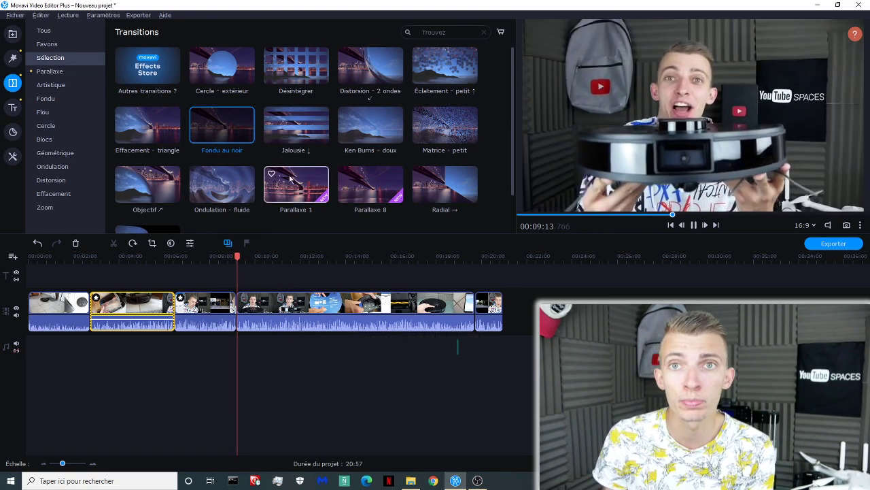
- Replace the transition between the third and fourth clips with Parallaxe 1 and play it
{"action": "left_click", "coordinate": [71, 74]}
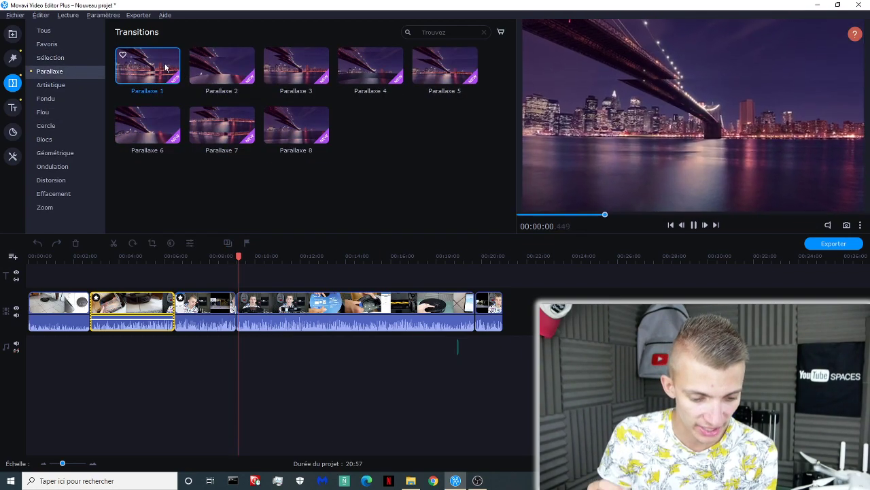
{"action": "left_click_drag", "start_coordinate": [158, 74], "coordinate": [237, 309]}
{"action": "left_click", "coordinate": [259, 375]}
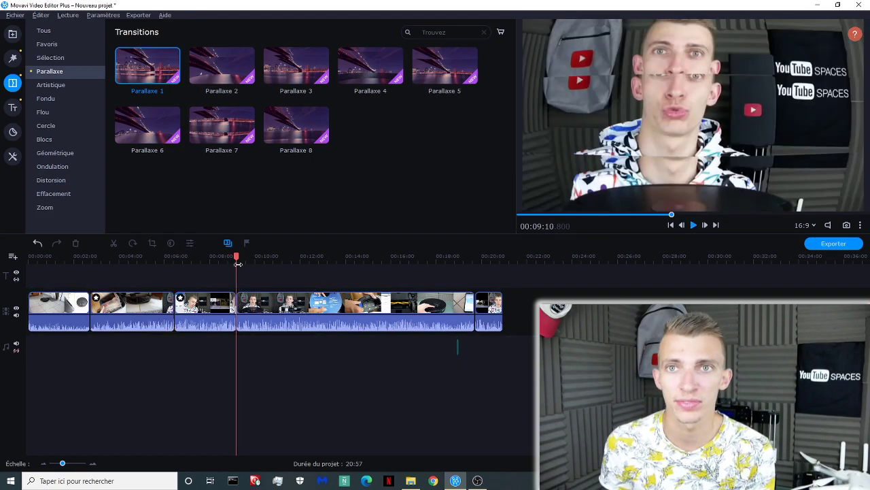
{"action": "key", "text": "space"}
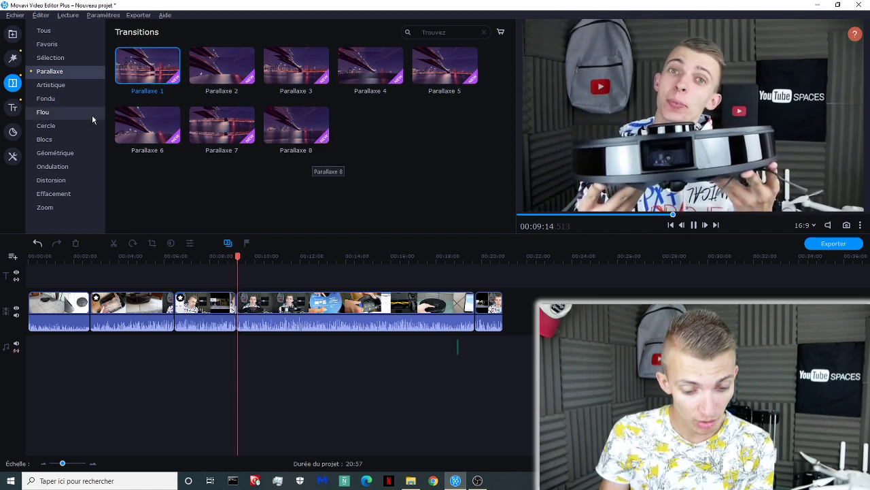
- Look through the transition categories from Artistique, Fondu and Cercle to Géométrique, Ondulation and Zoom
{"action": "left_click", "coordinate": [74, 89]}
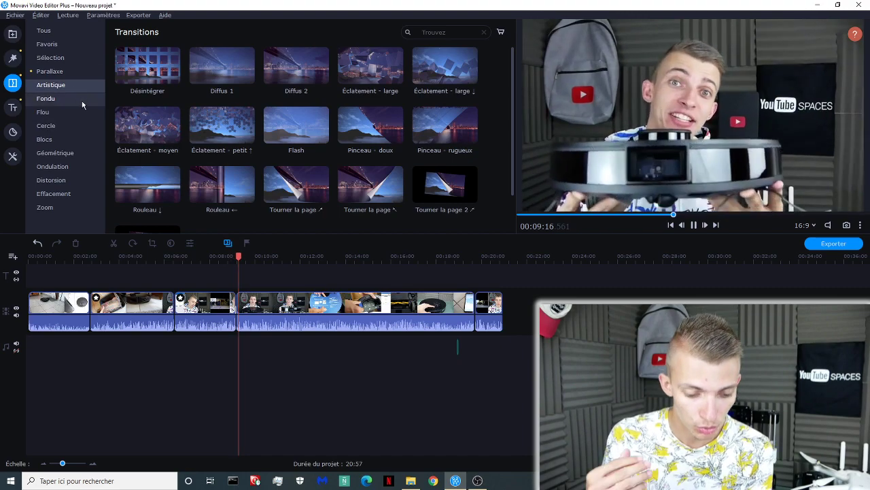
{"action": "scroll", "coordinate": [223, 129], "scroll_direction": "down", "scroll_amount": 2}
{"action": "left_click", "coordinate": [73, 105]}
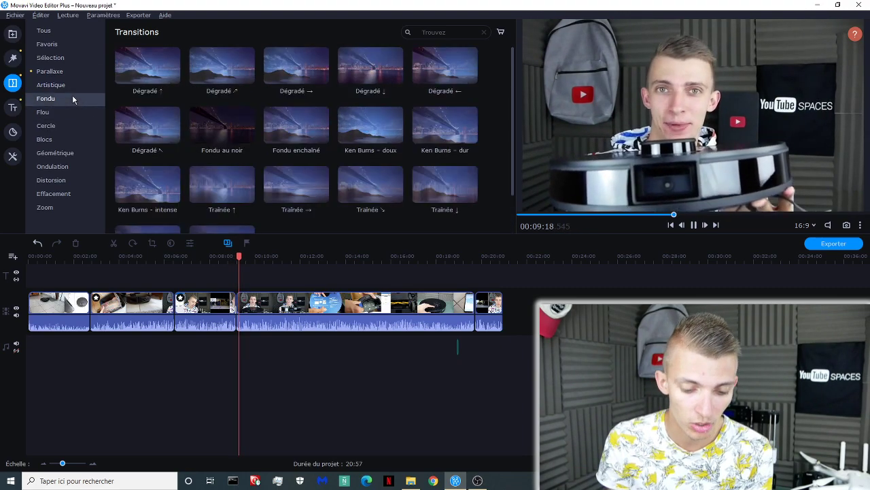
{"action": "left_click", "coordinate": [72, 109]}
{"action": "left_click", "coordinate": [79, 125]}
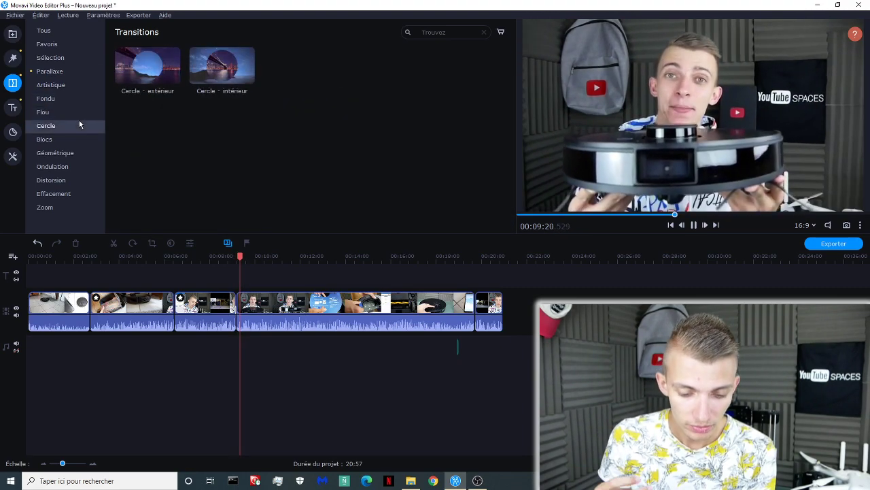
{"action": "left_click", "coordinate": [68, 140]}
{"action": "left_click", "coordinate": [70, 153]}
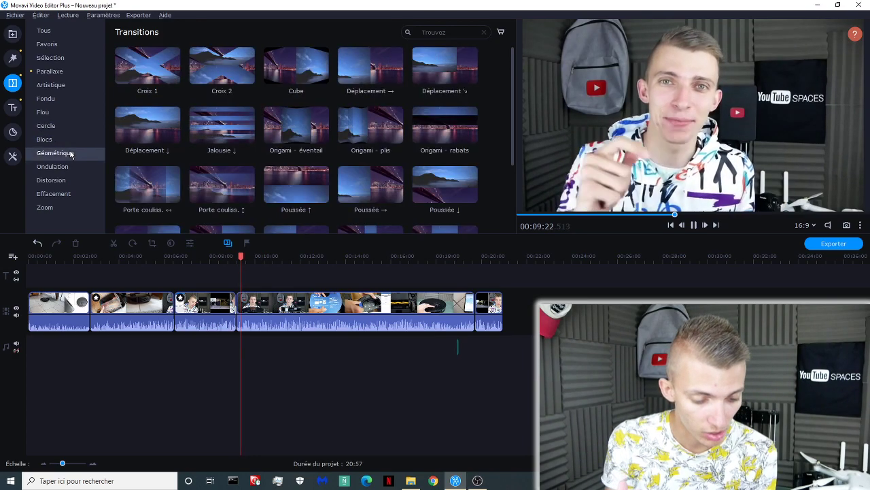
{"action": "scroll", "coordinate": [221, 75], "scroll_direction": "down", "scroll_amount": 3}
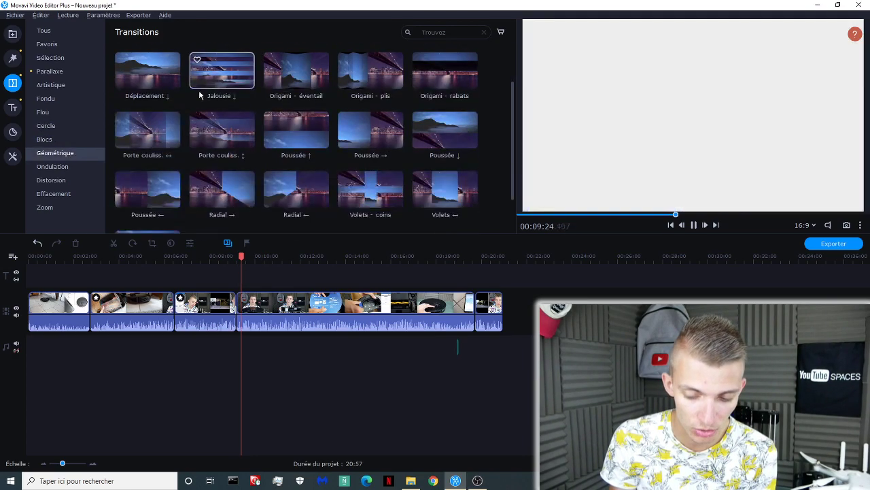
{"action": "left_click", "coordinate": [87, 167]}
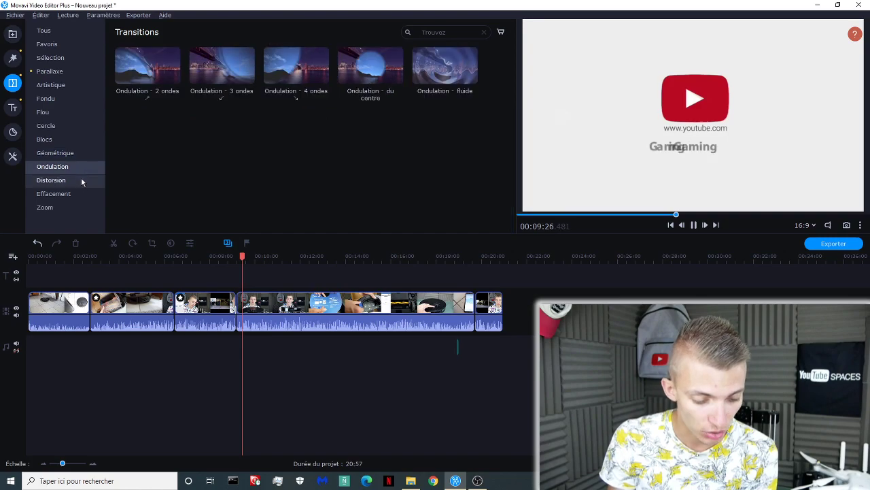
{"action": "left_click", "coordinate": [82, 181]}
{"action": "left_click", "coordinate": [74, 197]}
{"action": "left_click", "coordinate": [72, 207]}
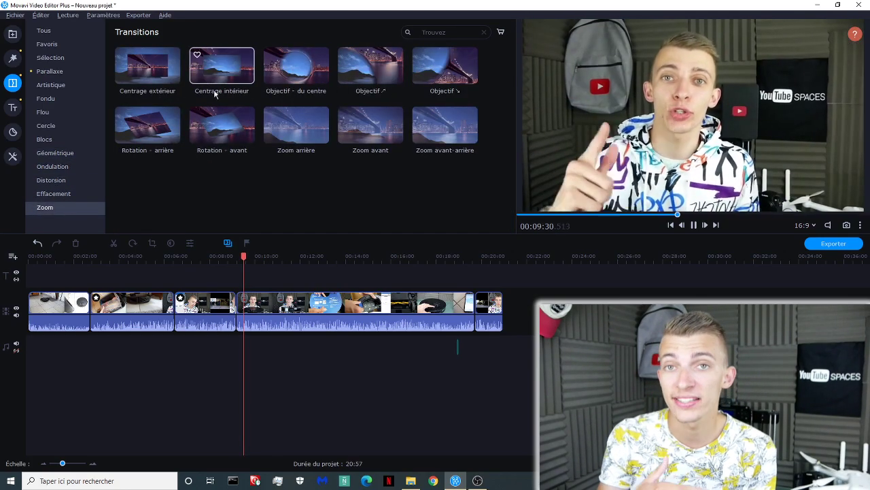
- Apply the Zoom avant transition between the third and fourth clips and between the last two clips, previewing it
{"action": "left_click_drag", "start_coordinate": [371, 128], "coordinate": [325, 329]}
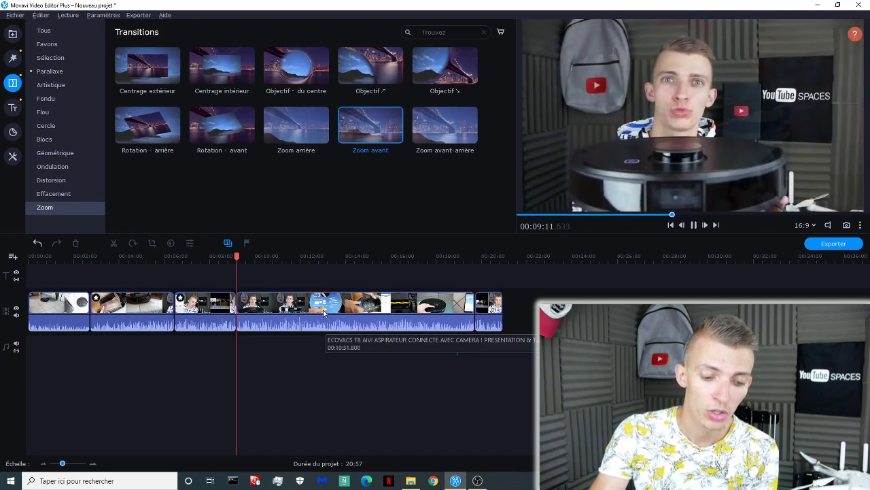
{"action": "left_click", "coordinate": [325, 313]}
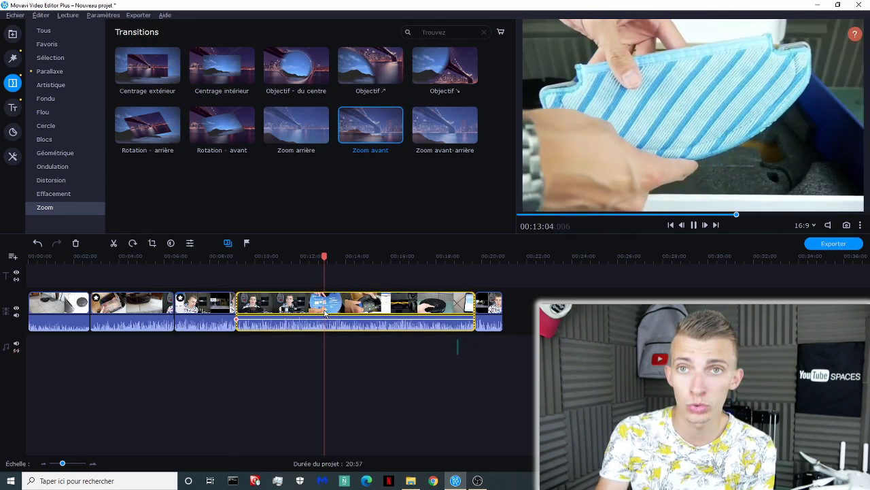
{"action": "left_click", "coordinate": [499, 304]}
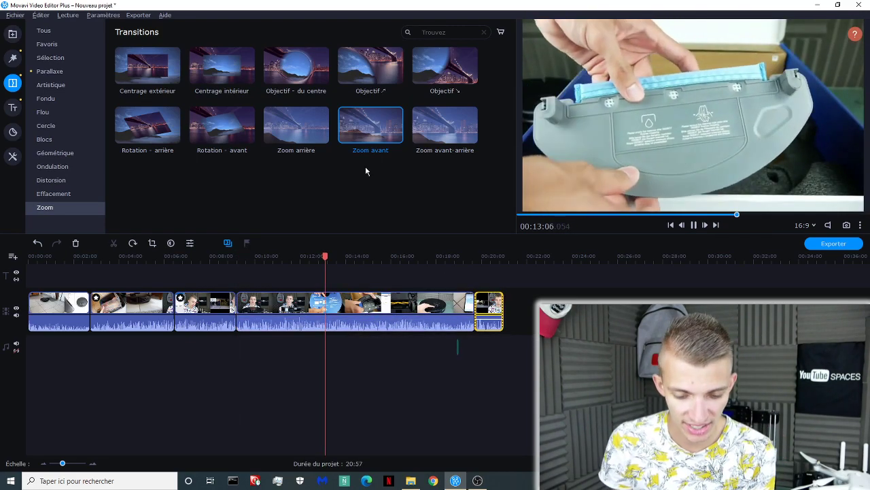
{"action": "left_click_drag", "start_coordinate": [295, 124], "coordinate": [482, 312]}
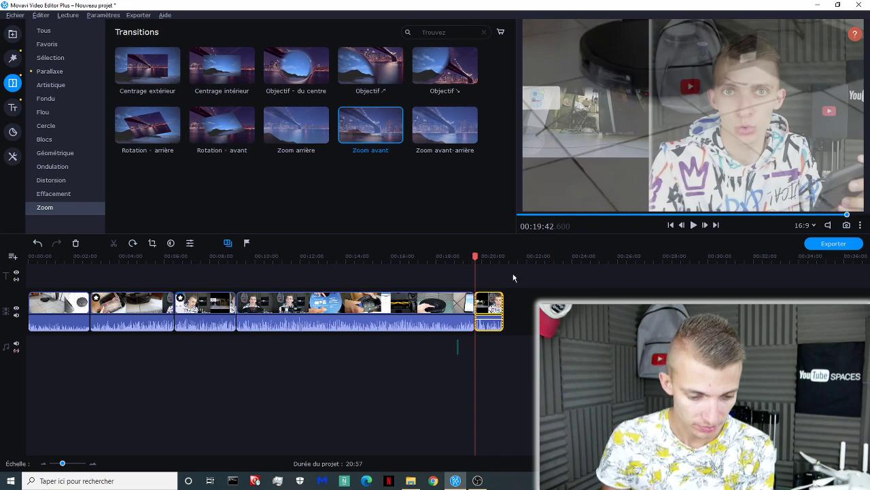
{"action": "left_click", "coordinate": [694, 225]}
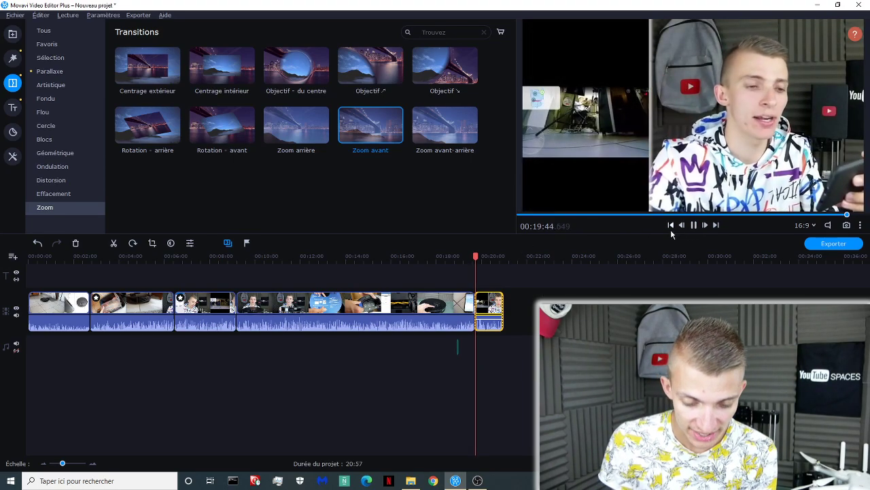
- Add the Zoom avant transition at the end of the last clip and play it
{"action": "left_click_drag", "start_coordinate": [371, 126], "coordinate": [523, 325]}
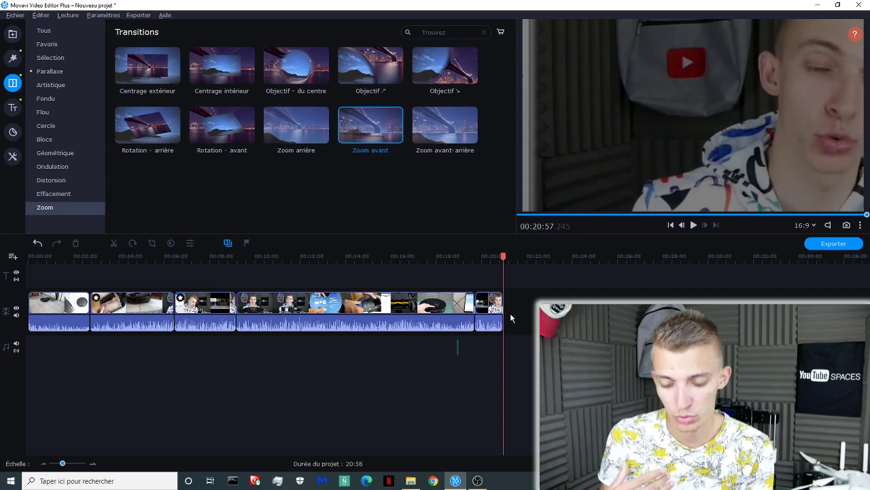
{"action": "scroll", "coordinate": [511, 317], "scroll_direction": "up", "scroll_amount": 1}
{"action": "scroll", "coordinate": [512, 316], "scroll_direction": "up", "scroll_amount": 1}
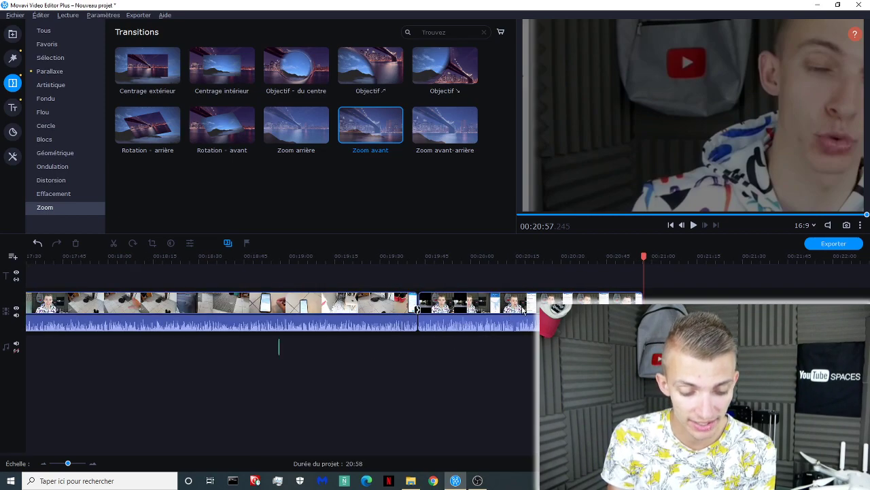
{"action": "left_click", "coordinate": [639, 259]}
{"action": "key", "text": "space"}
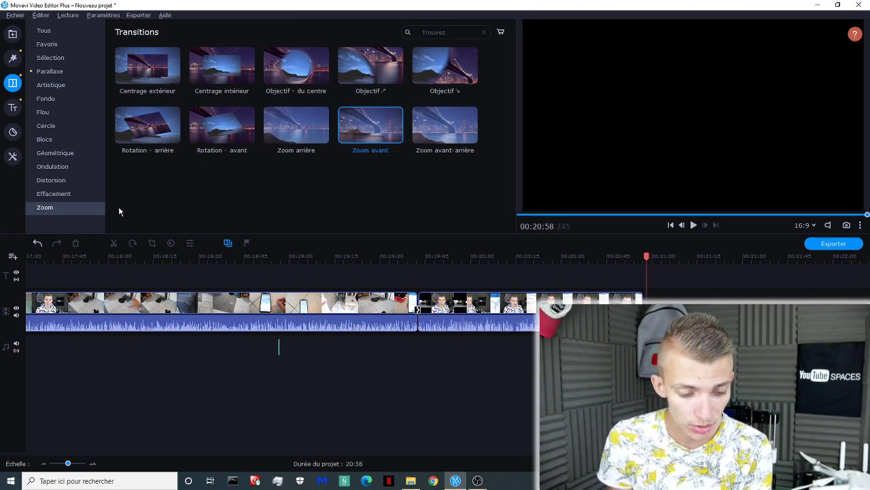
- Open the title collection, dismiss its tutorial, and preview the Citation and Simple - ligne titles
{"action": "left_click", "coordinate": [6, 116]}
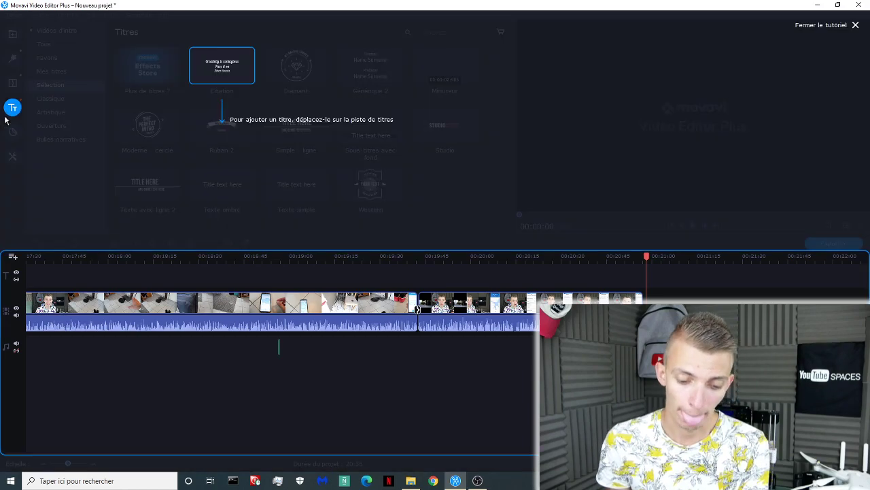
{"action": "left_click", "coordinate": [297, 154]}
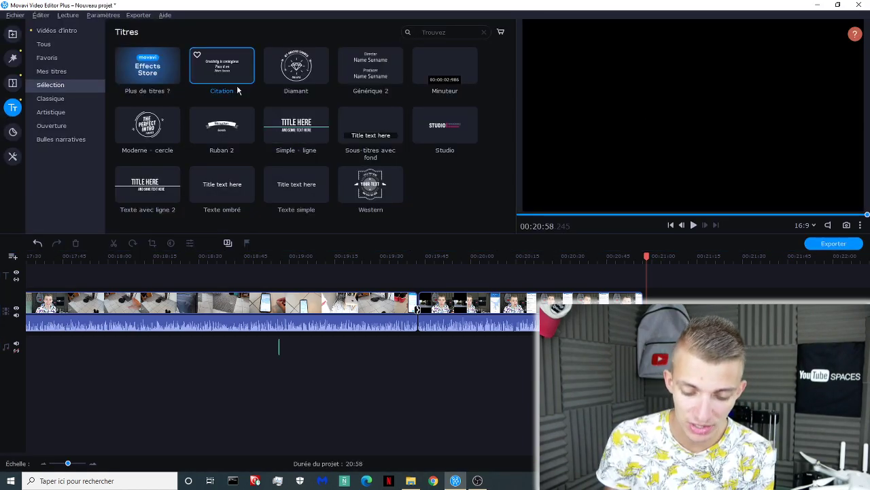
{"action": "left_click", "coordinate": [238, 90]}
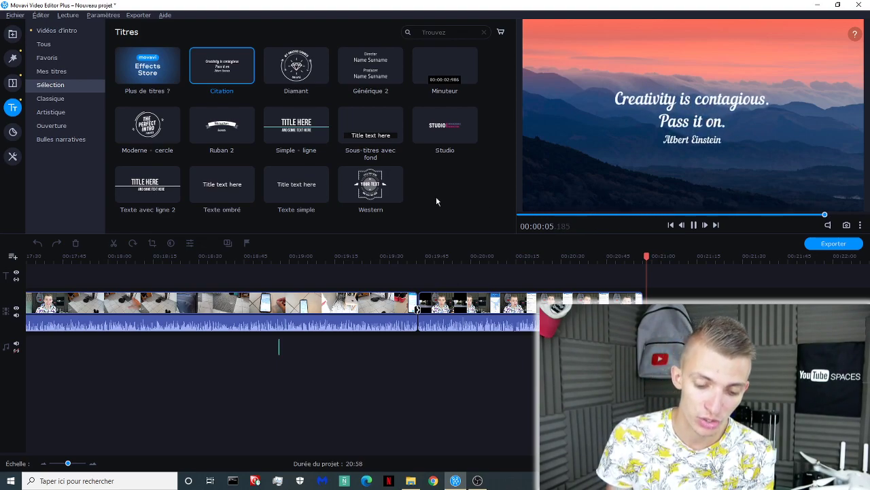
{"action": "left_click", "coordinate": [296, 125]}
- Preview the Studio title, place it right after the last clip on the video track, and open it for editing
{"action": "left_click", "coordinate": [462, 136]}
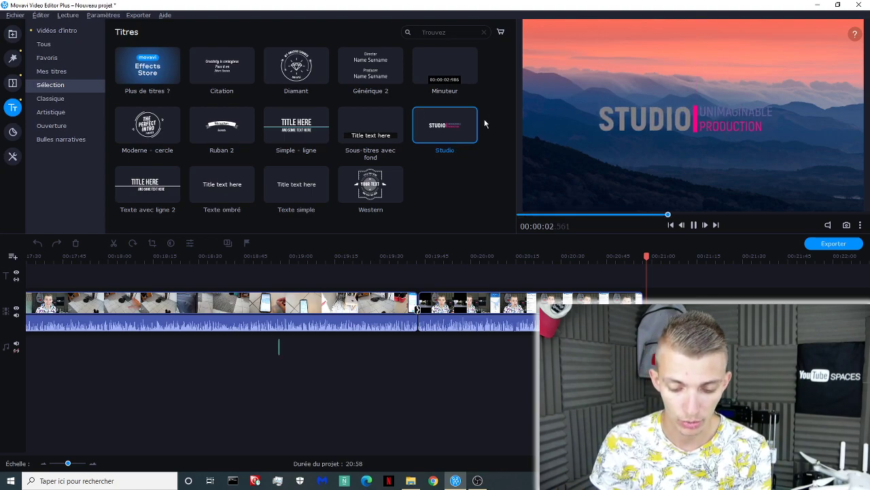
{"action": "left_click_drag", "start_coordinate": [444, 127], "coordinate": [584, 352]}
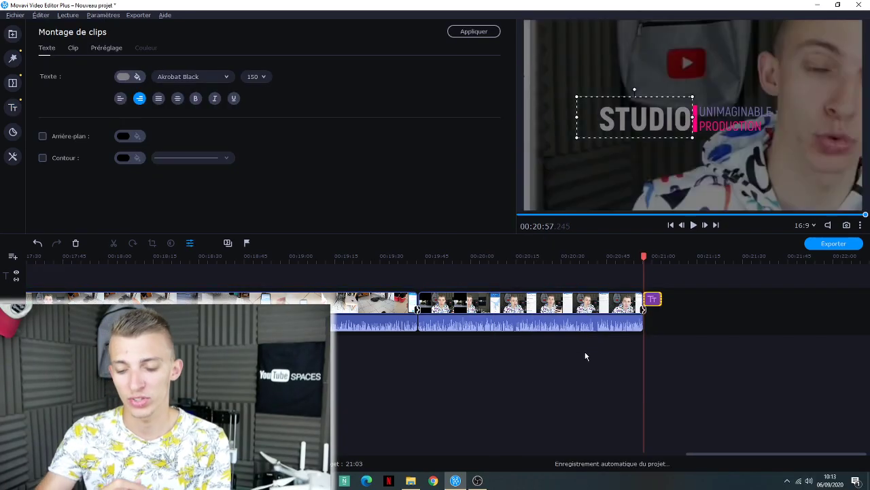
- Replace the STUDIO text of the title with "hello" and look through its clip and preset settings
{"action": "double_click", "coordinate": [646, 123]}
{"action": "type", "text": "hello"}
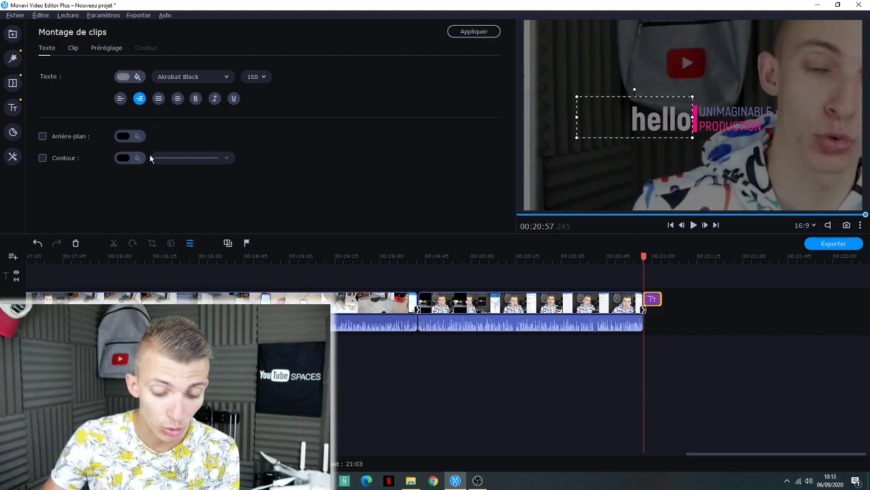
{"action": "left_click", "coordinate": [73, 49]}
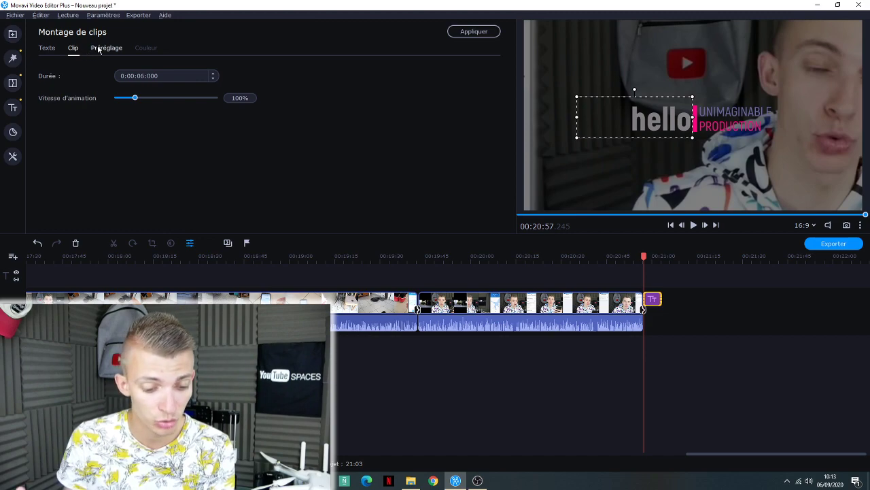
{"action": "left_click", "coordinate": [99, 49]}
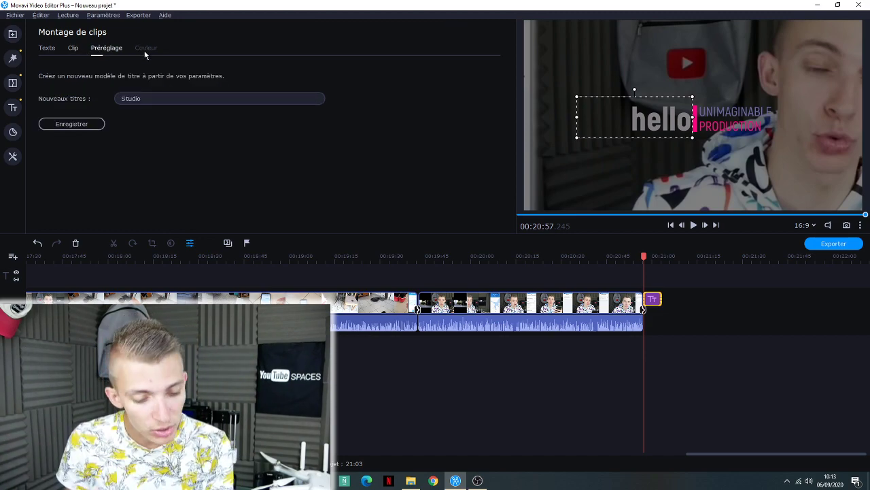
- Open the decorations collection, dismiss its tutorial, and insert the Aimer decoration on the video track just before the last clip
{"action": "left_click", "coordinate": [12, 157]}
{"action": "left_click", "coordinate": [12, 132]}
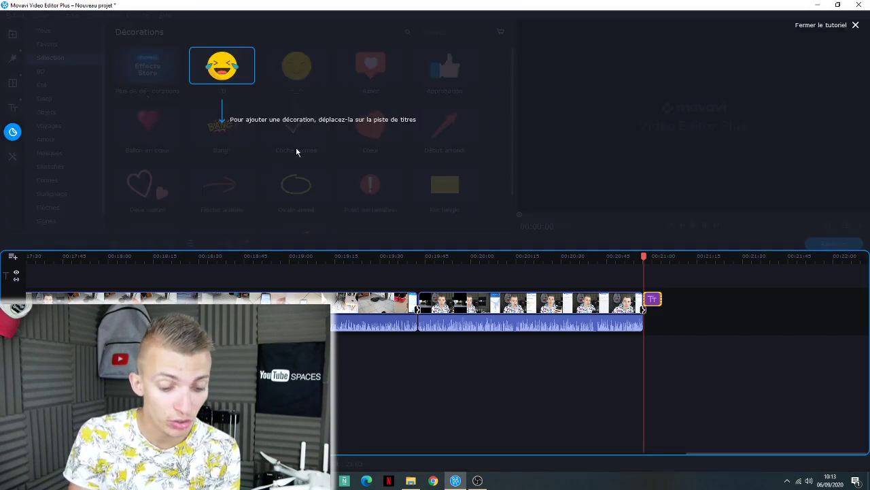
{"action": "left_click", "coordinate": [296, 151]}
{"action": "left_click_drag", "start_coordinate": [370, 68], "coordinate": [520, 393]}
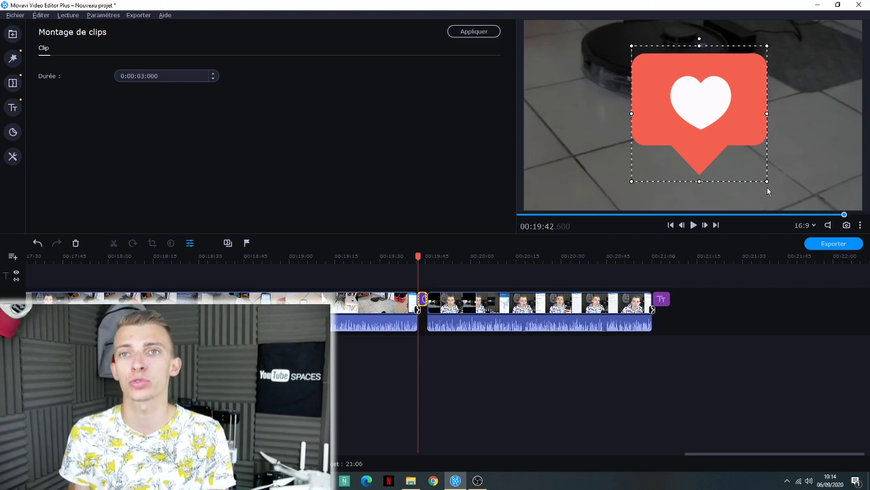
- Shrink the Aimer decoration, tilt it slightly counterclockwise, place it in the frame's upper-left corner, and play the result
{"action": "left_click_drag", "start_coordinate": [767, 181], "coordinate": [709, 123]}
{"action": "left_click_drag", "start_coordinate": [722, 155], "coordinate": [723, 137]}
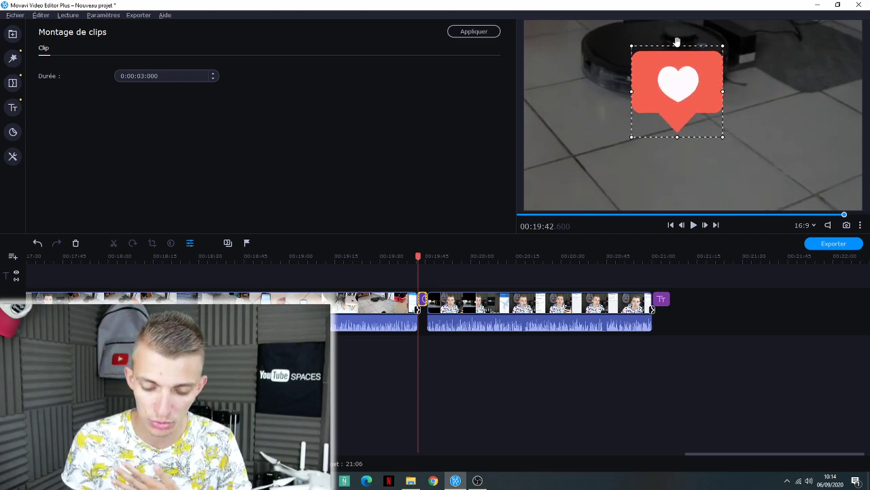
{"action": "left_click_drag", "start_coordinate": [675, 41], "coordinate": [673, 15]}
{"action": "left_click_drag", "start_coordinate": [725, 131], "coordinate": [593, 143]}
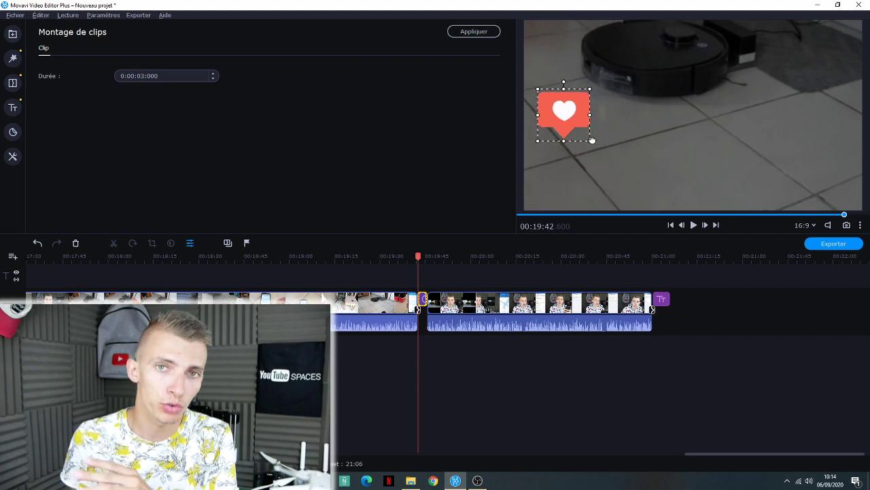
{"action": "left_click_drag", "start_coordinate": [563, 80], "coordinate": [542, 85]}
{"action": "left_click_drag", "start_coordinate": [565, 115], "coordinate": [564, 57]}
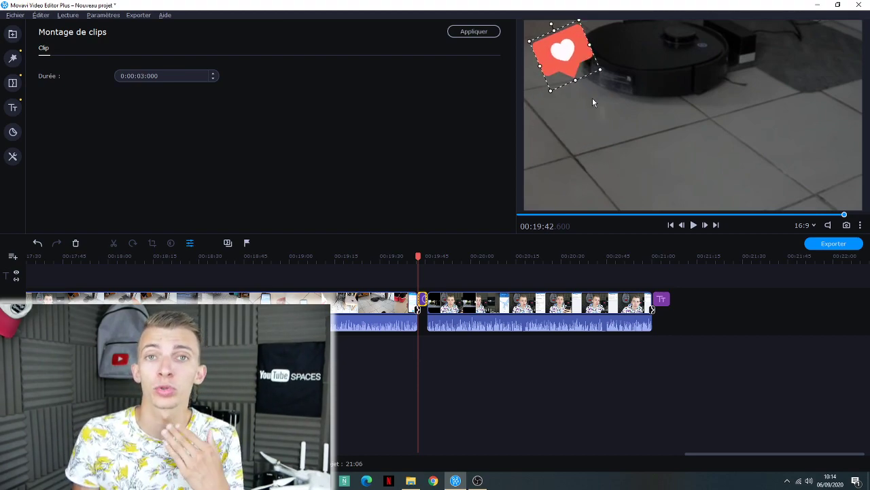
{"action": "left_click", "coordinate": [450, 388]}
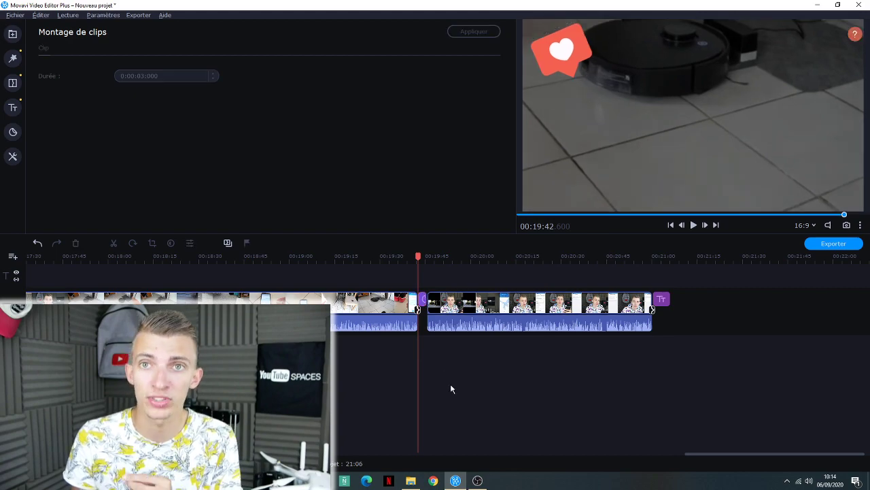
{"action": "key", "text": "space"}
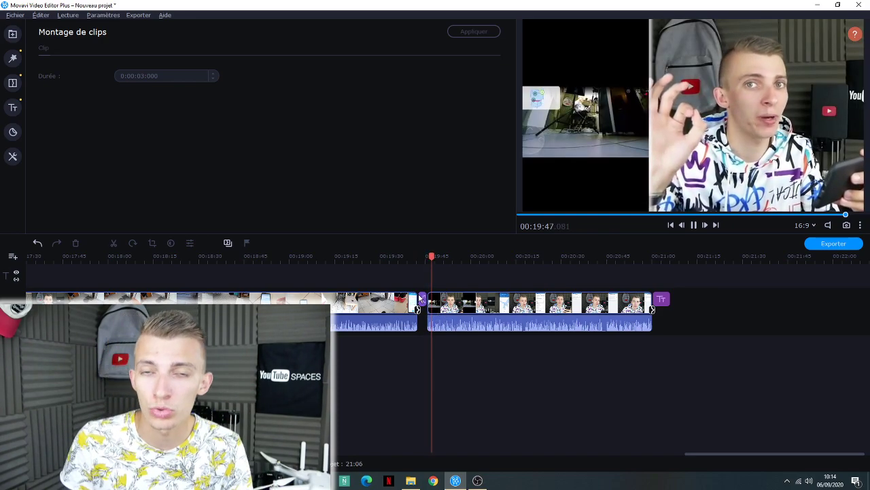
- Move the Aimer decoration to the title track above the last clip at about 00:20:05 and play it
{"action": "left_click_drag", "start_coordinate": [423, 299], "coordinate": [514, 368]}
{"action": "left_click_drag", "start_coordinate": [423, 302], "coordinate": [491, 276]}
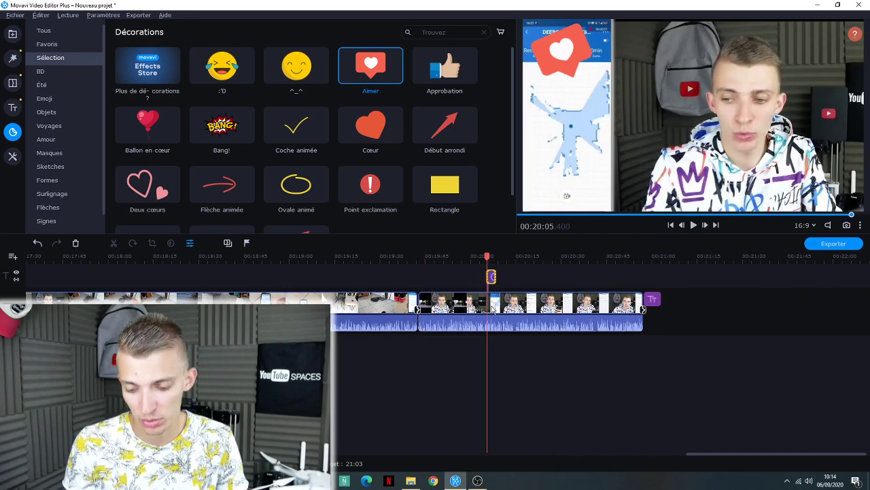
{"action": "scroll", "coordinate": [494, 308], "scroll_direction": "up", "scroll_amount": 3}
{"action": "scroll", "coordinate": [483, 295], "scroll_direction": "down", "scroll_amount": 5}
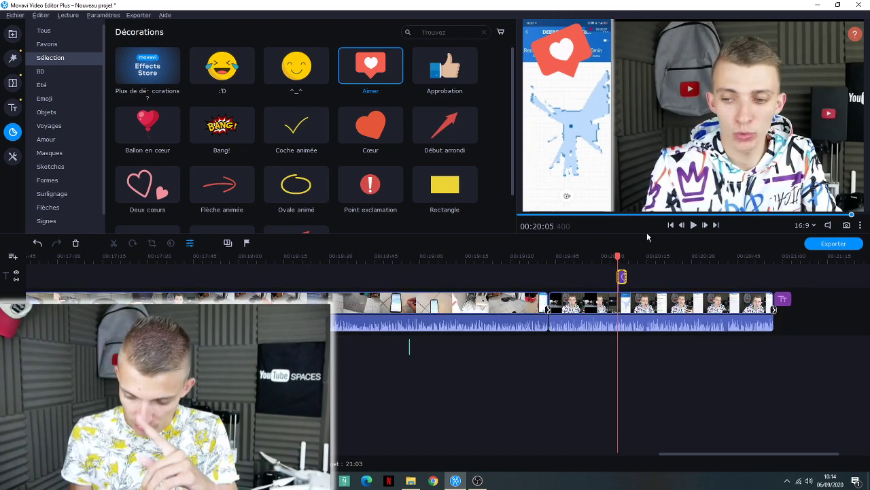
{"action": "left_click", "coordinate": [692, 225]}
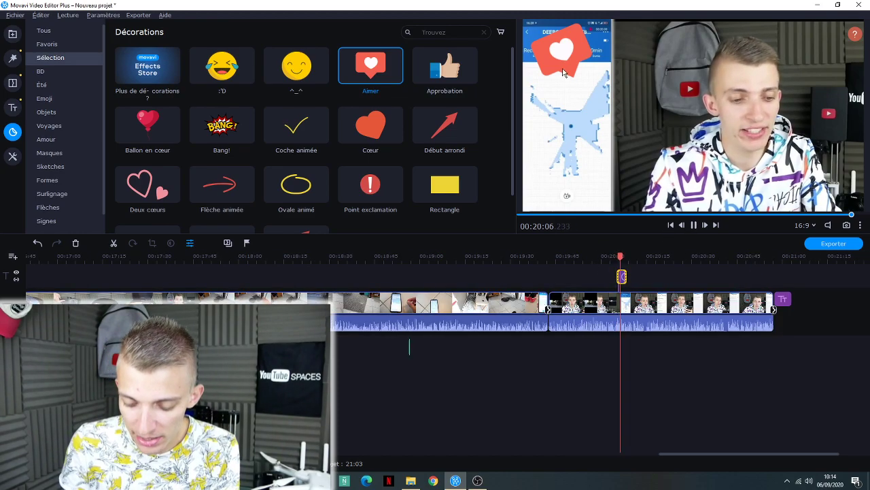
- Preview the Approbation and Ovale animé decorations
{"action": "left_click", "coordinate": [463, 88]}
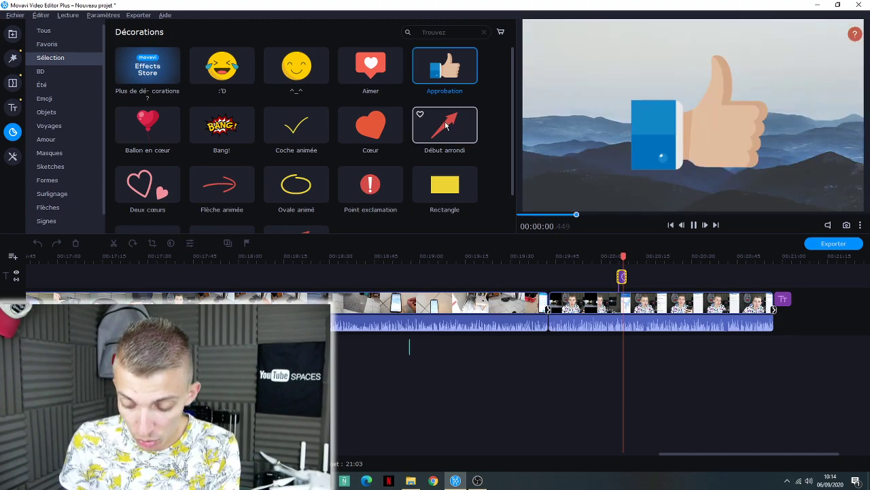
{"action": "scroll", "coordinate": [374, 180], "scroll_direction": "down", "scroll_amount": 1}
{"action": "left_click", "coordinate": [373, 180]}
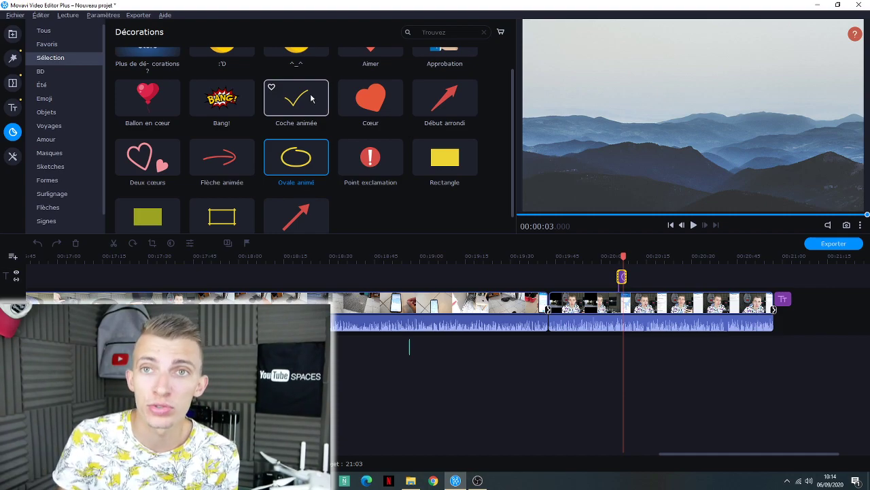
- Look through the editing tools: the video tools, the colour adjustments and the audio tools
{"action": "left_click", "coordinate": [11, 156]}
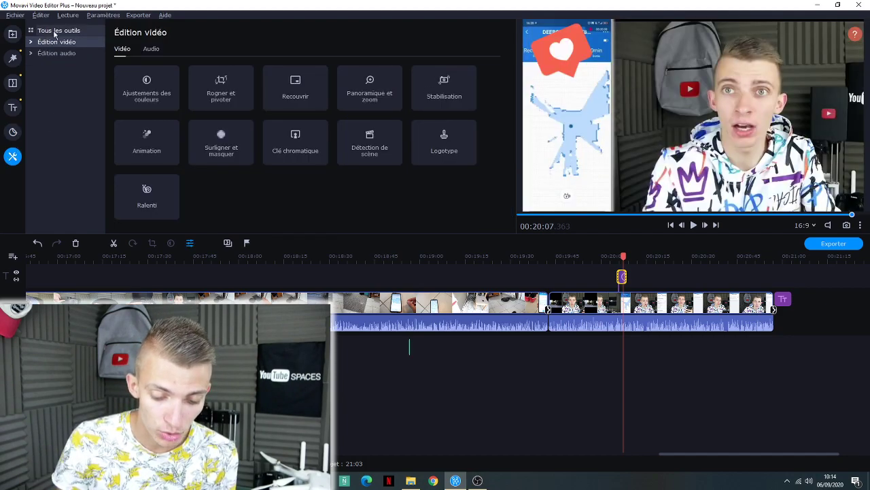
{"action": "left_click", "coordinate": [170, 95]}
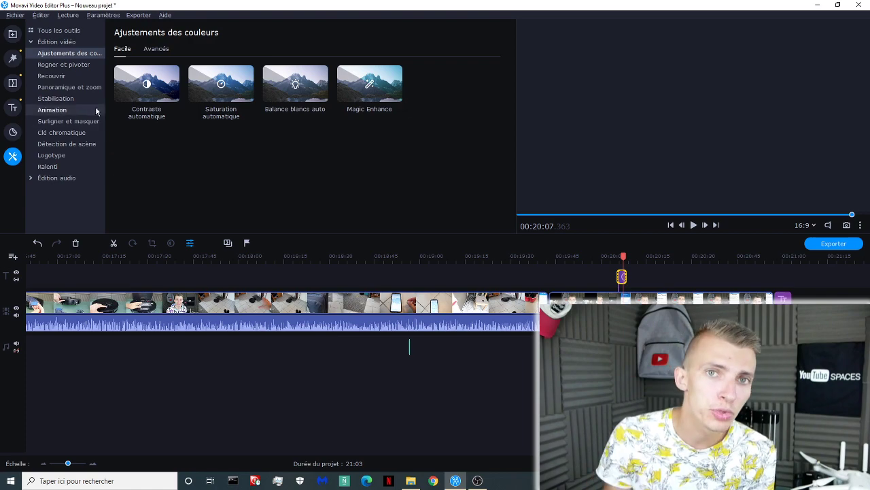
{"action": "left_click", "coordinate": [49, 179]}
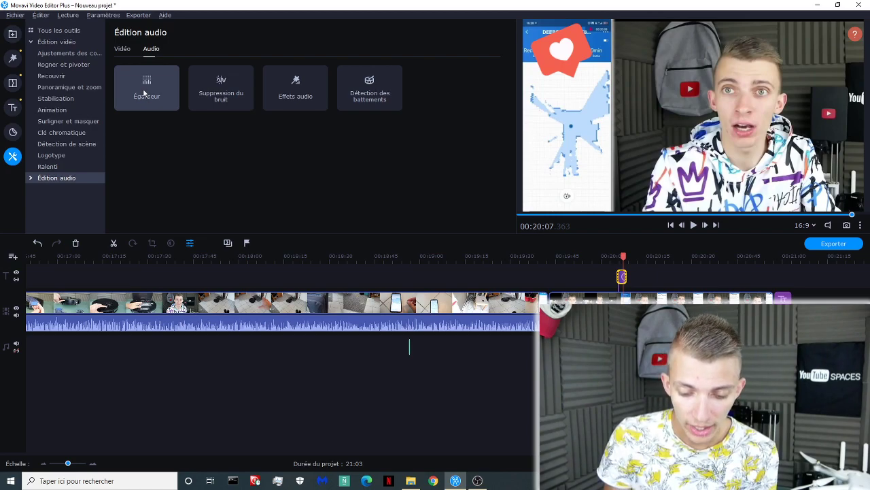
{"action": "left_click", "coordinate": [120, 53]}
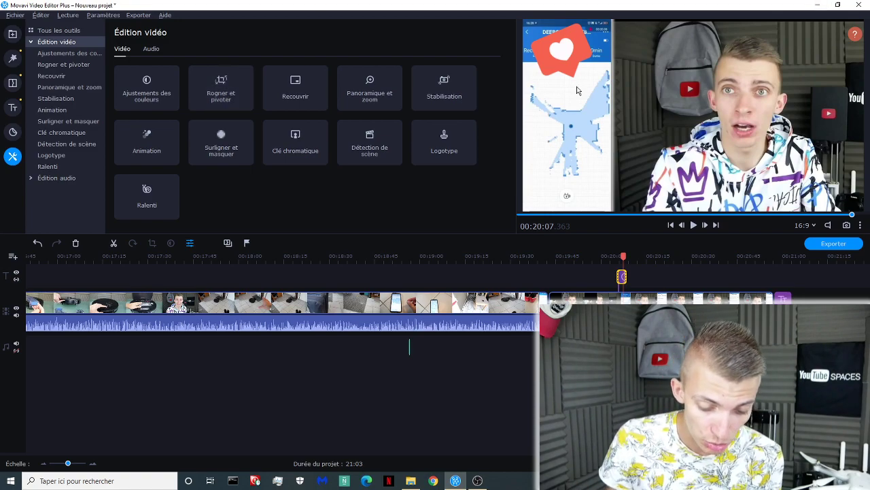
- Delete everything on the timeline after the second clip, including the decoration and the title
{"action": "scroll", "coordinate": [316, 359], "scroll_direction": "down", "scroll_amount": 2}
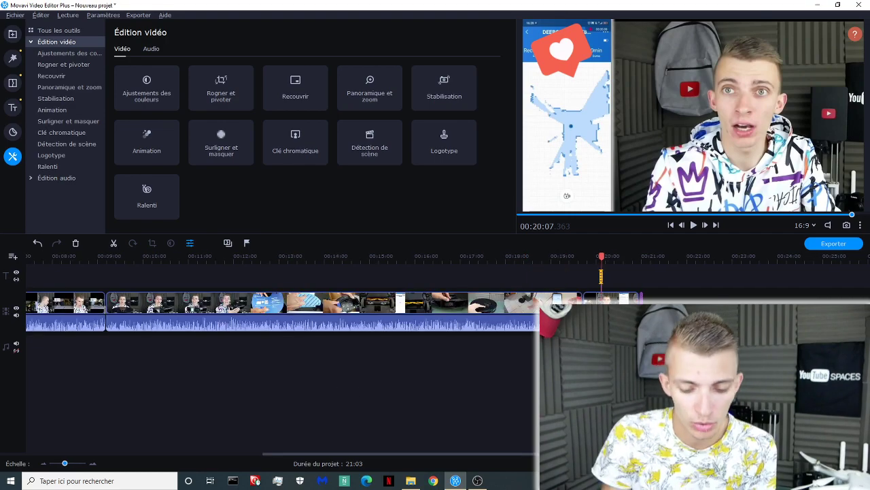
{"action": "scroll", "coordinate": [389, 431], "scroll_direction": "down", "scroll_amount": 2}
{"action": "left_click_drag", "start_coordinate": [349, 454], "coordinate": [329, 454]}
{"action": "left_click_drag", "start_coordinate": [702, 280], "coordinate": [266, 379]}
{"action": "right_click", "coordinate": [261, 306]}
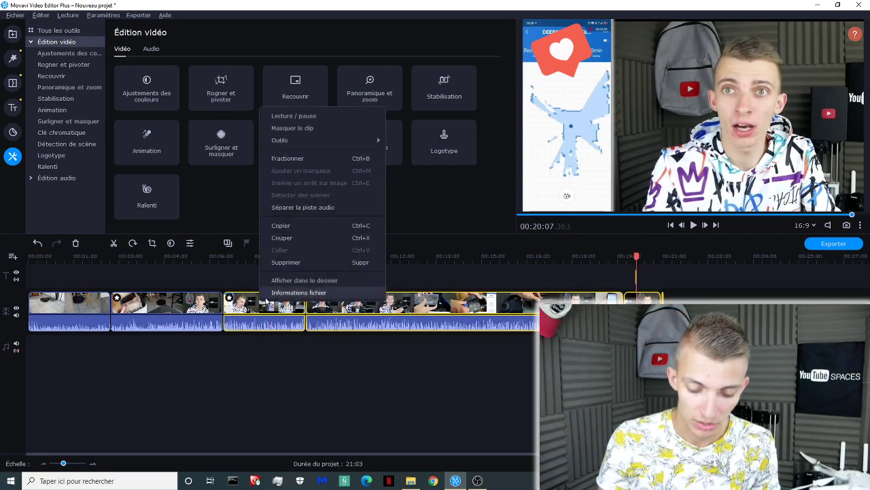
{"action": "left_click", "coordinate": [323, 267]}
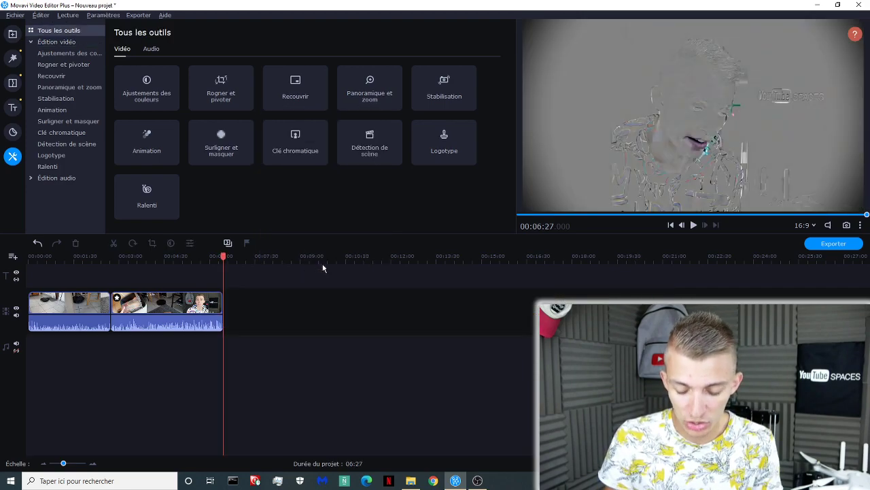
- Select the two remaining clips, move the playhead to 00:06:09 near their end, and clear the selection
{"action": "left_click_drag", "start_coordinate": [247, 369], "coordinate": [45, 297]}
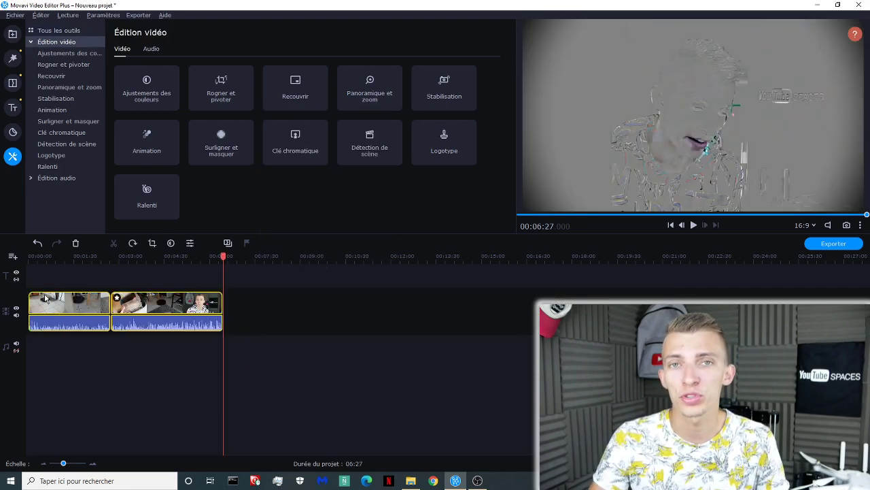
{"action": "left_click", "coordinate": [214, 258]}
{"action": "left_click", "coordinate": [418, 307]}
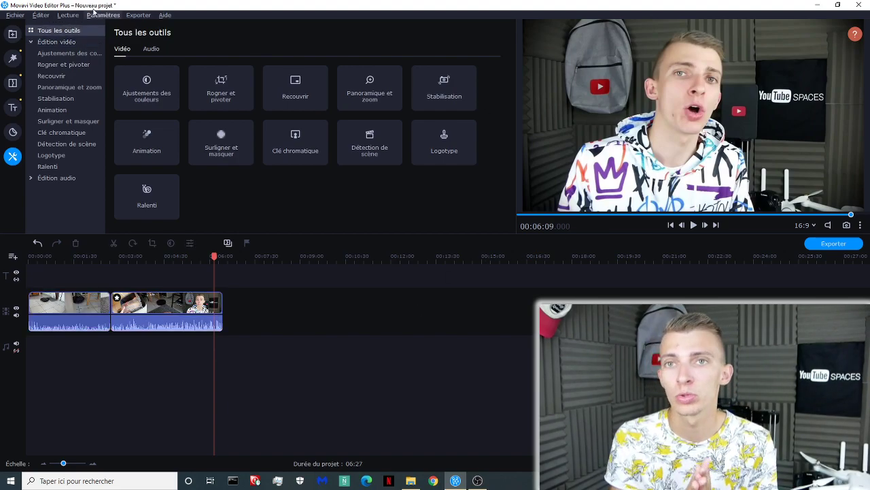
- Open the video export settings, review the audio, device, TV and online sharing options, and return to the MP4 video format
{"action": "left_click", "coordinate": [147, 18]}
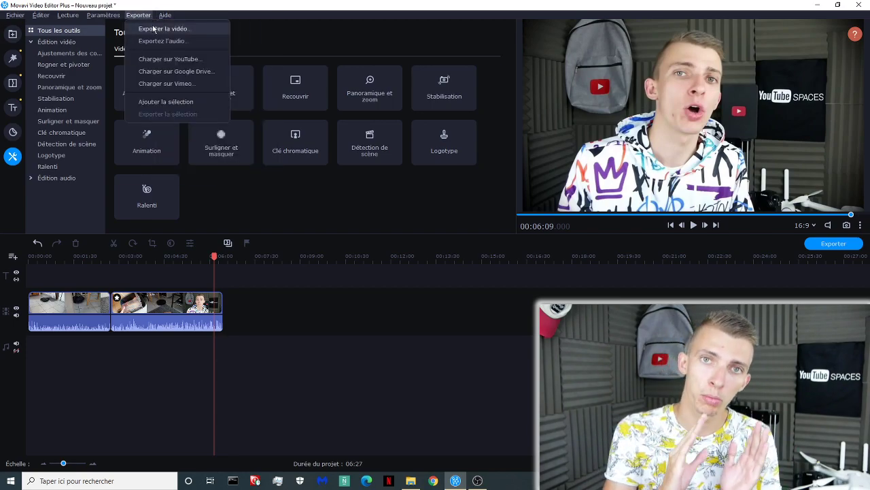
{"action": "left_click", "coordinate": [155, 28]}
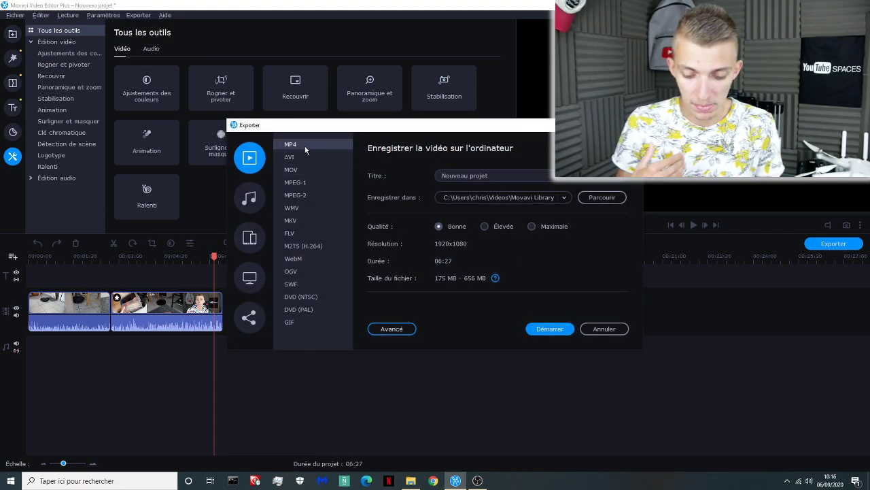
{"action": "left_click", "coordinate": [245, 202]}
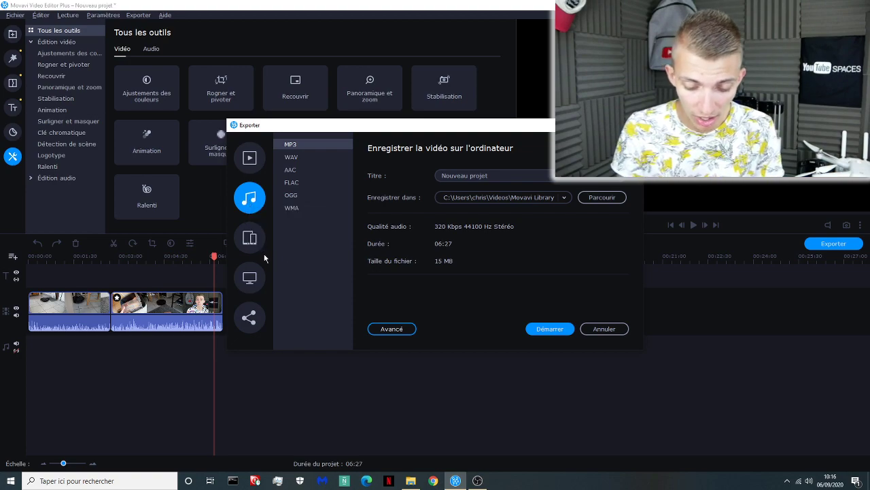
{"action": "left_click", "coordinate": [251, 238]}
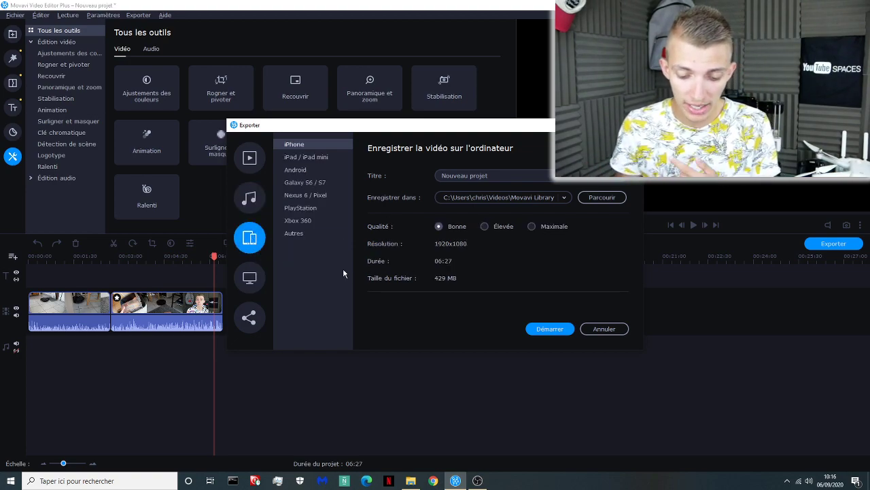
{"action": "left_click", "coordinate": [251, 278]}
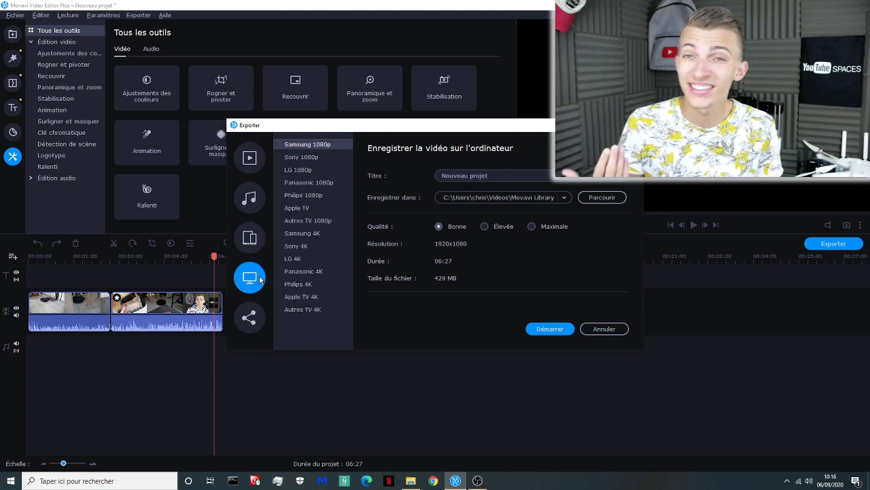
{"action": "left_click", "coordinate": [251, 310]}
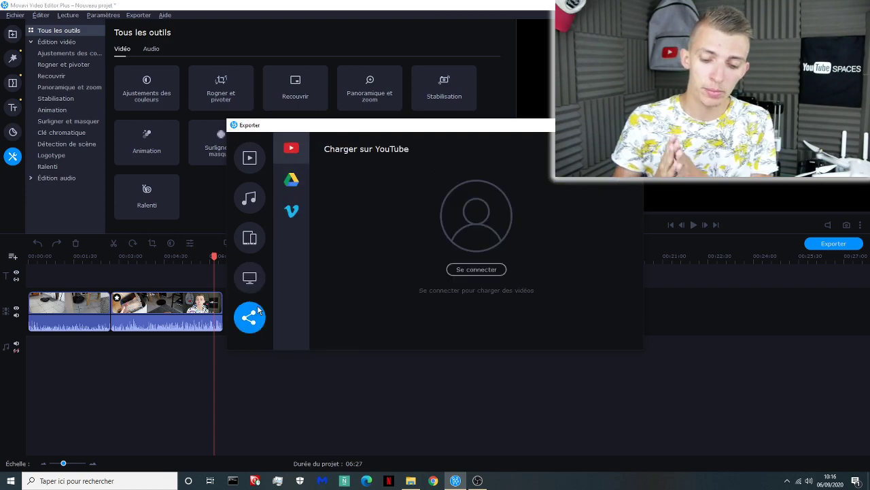
{"action": "left_click", "coordinate": [250, 158]}
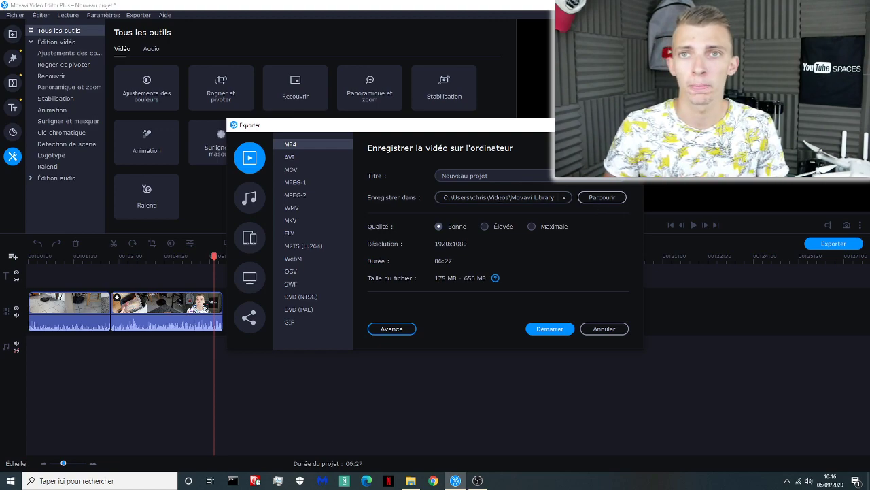
- Set the export's save folder to the desktop (Bureau)
{"action": "left_click", "coordinate": [524, 174]}
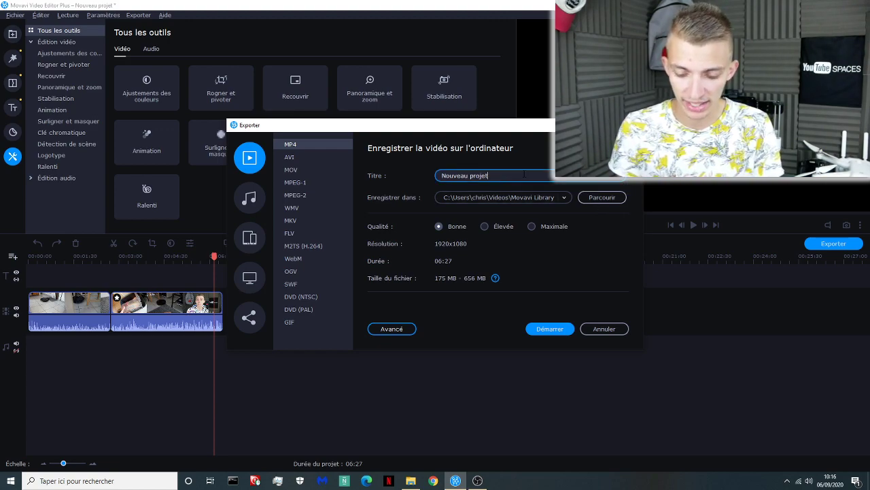
{"action": "left_click", "coordinate": [564, 198]}
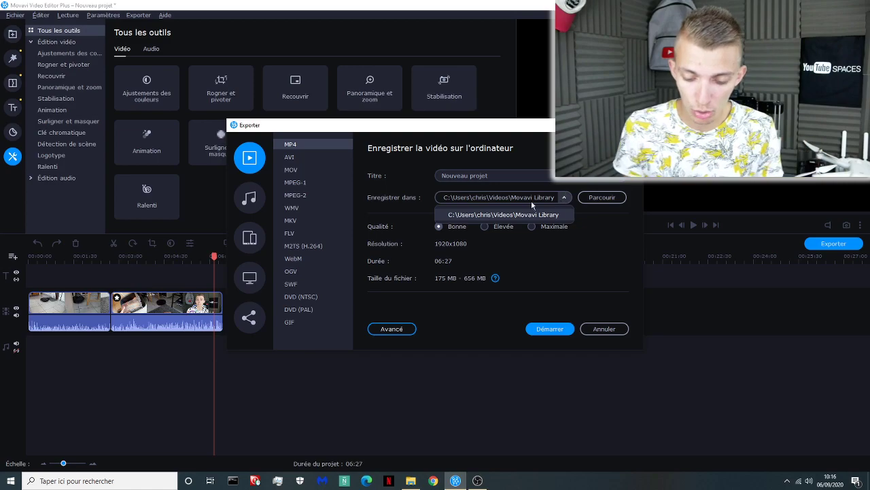
{"action": "left_click", "coordinate": [593, 199]}
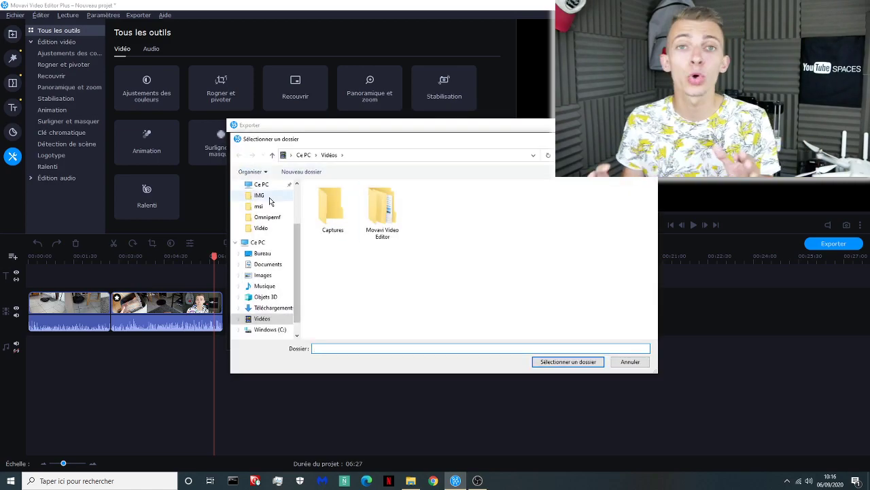
{"action": "left_click", "coordinate": [263, 185]}
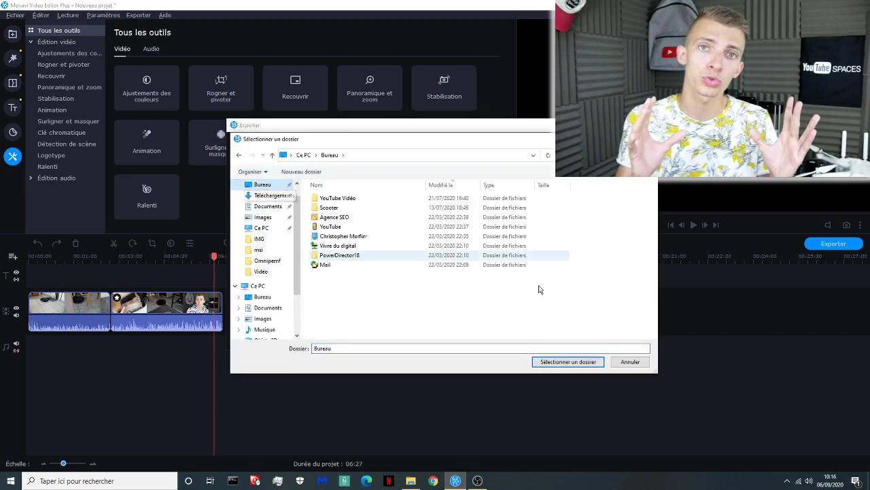
{"action": "left_click", "coordinate": [568, 361]}
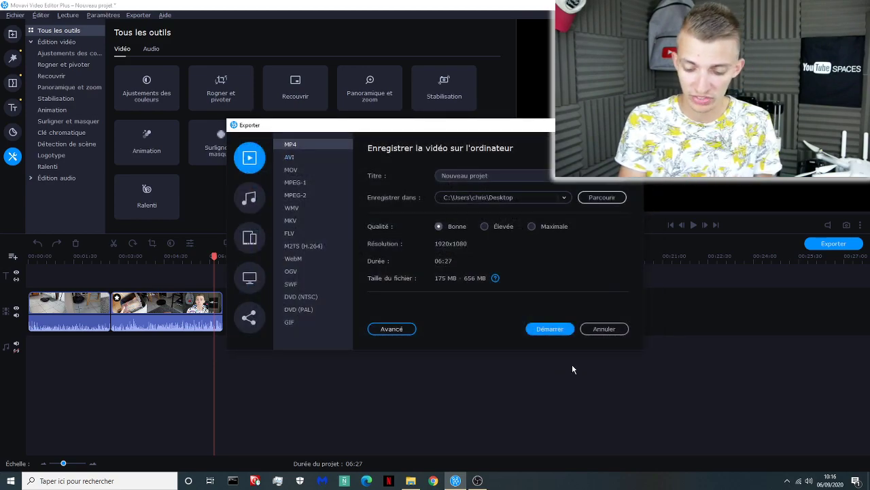
- Title the exported video "movavitest" and set its quality to Élevée
{"action": "left_click", "coordinate": [505, 177]}
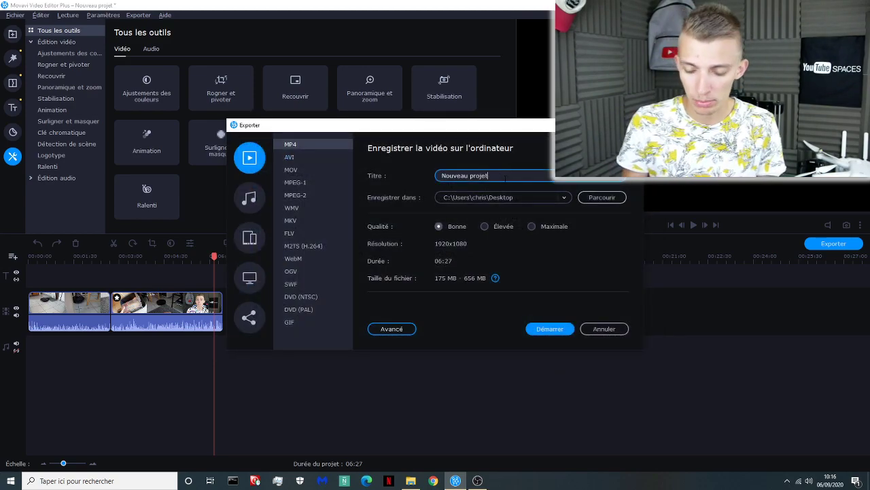
{"action": "key", "text": "ctrl+a"}
{"action": "type", "text": "mo"}
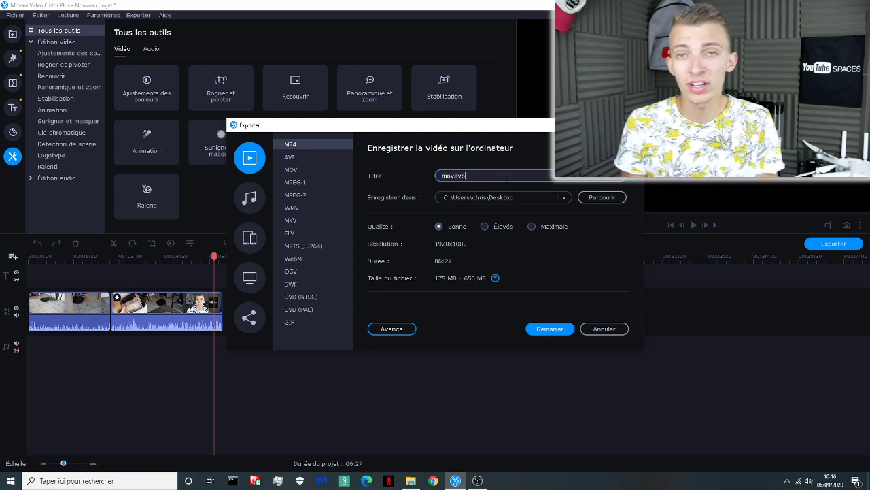
{"action": "type", "text": "vavi"}
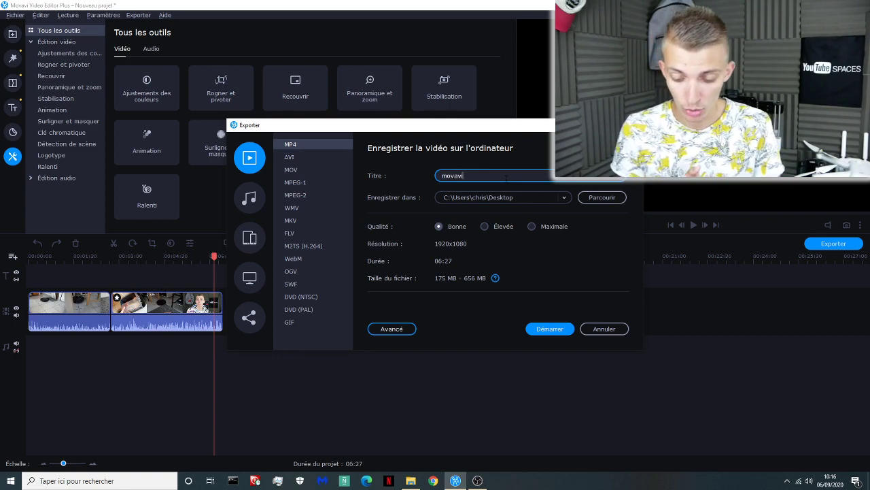
{"action": "type", "text": "test"}
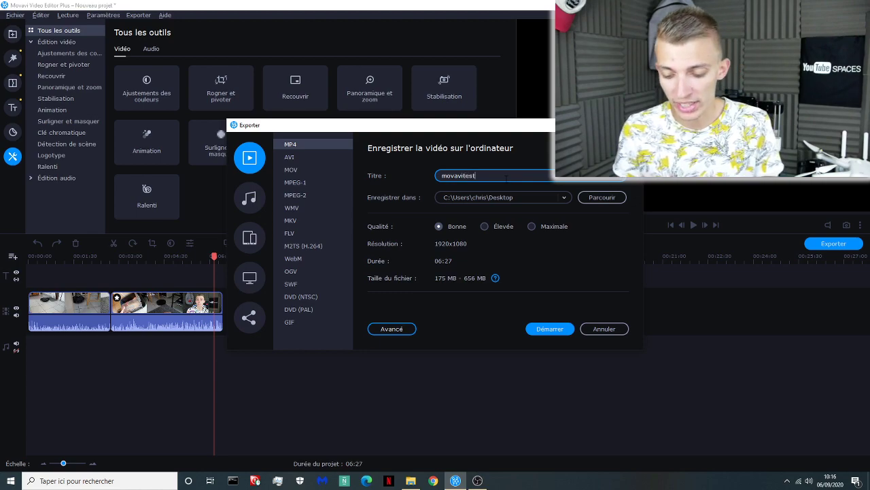
{"action": "left_click", "coordinate": [506, 226]}
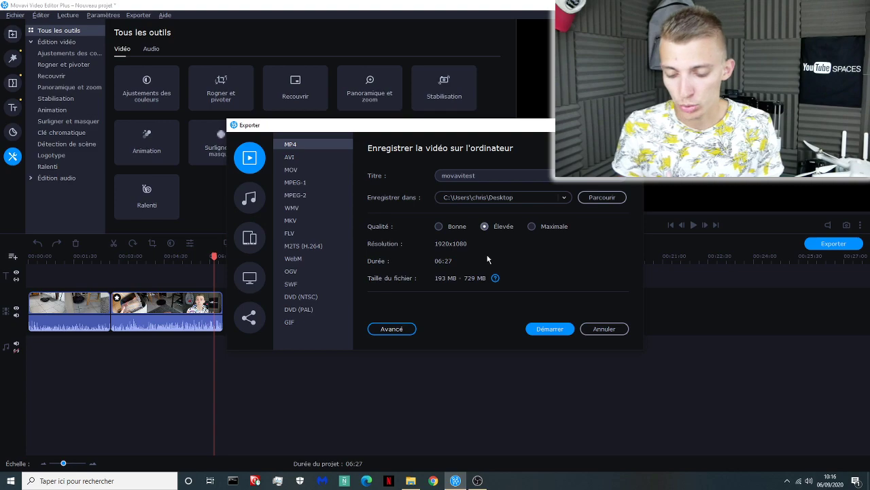
- Export the video as MP4, close the completion message with the output folder set to open, and play the movavitest file
{"action": "left_click", "coordinate": [558, 330]}
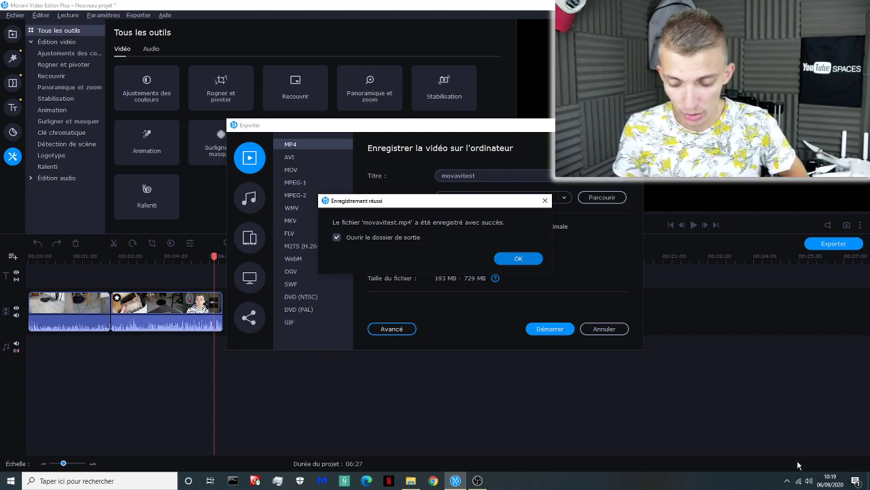
{"action": "left_click", "coordinate": [527, 259]}
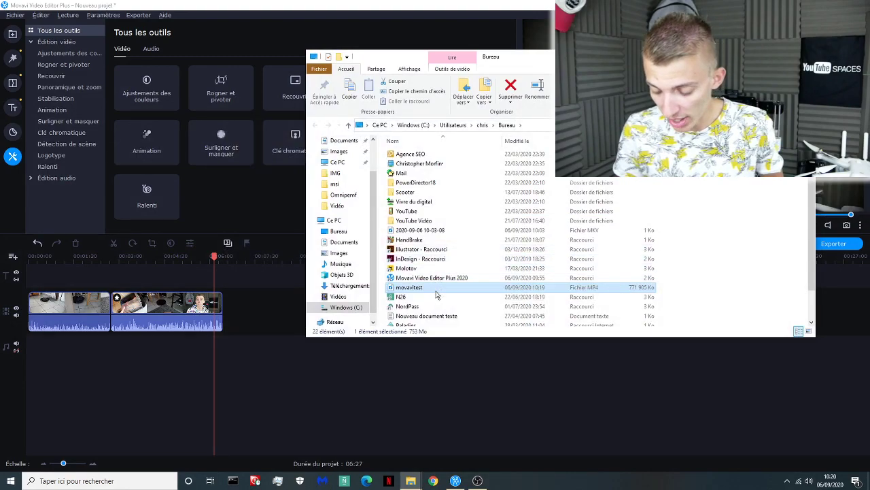
{"action": "double_click", "coordinate": [410, 287]}
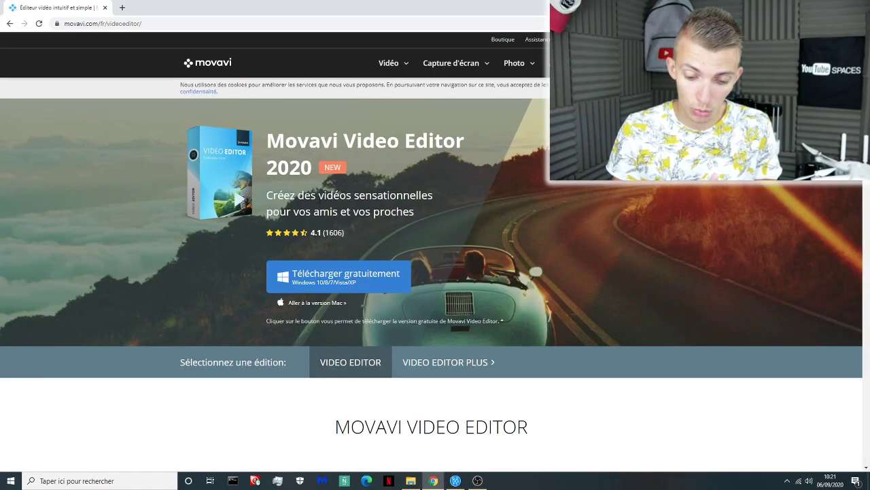
- Switch to the Movavi Video Editor page in Chrome and examine its presentation and the feature comparison between Video Editor 2020 and 2020 Plus
{"action": "triple_click", "coordinate": [406, 142]}
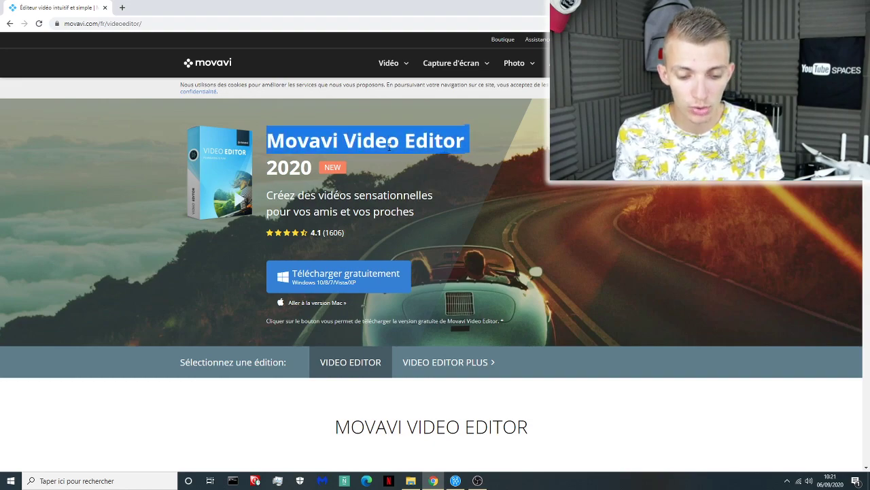
{"action": "scroll", "coordinate": [301, 321], "scroll_direction": "down", "scroll_amount": 1}
{"action": "left_click", "coordinate": [301, 320]}
{"action": "scroll", "coordinate": [304, 318], "scroll_direction": "down", "scroll_amount": 1}
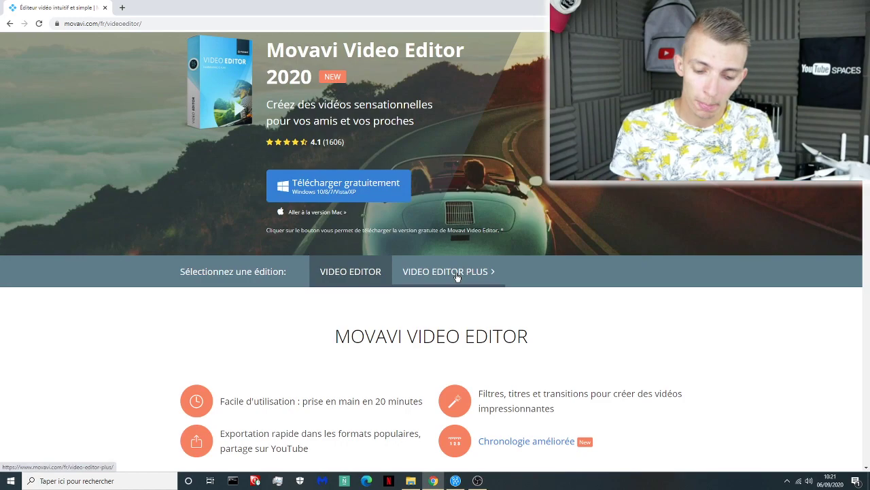
{"action": "scroll", "coordinate": [457, 278], "scroll_direction": "down", "scroll_amount": 1}
{"action": "scroll", "coordinate": [457, 278], "scroll_direction": "down", "scroll_amount": 2}
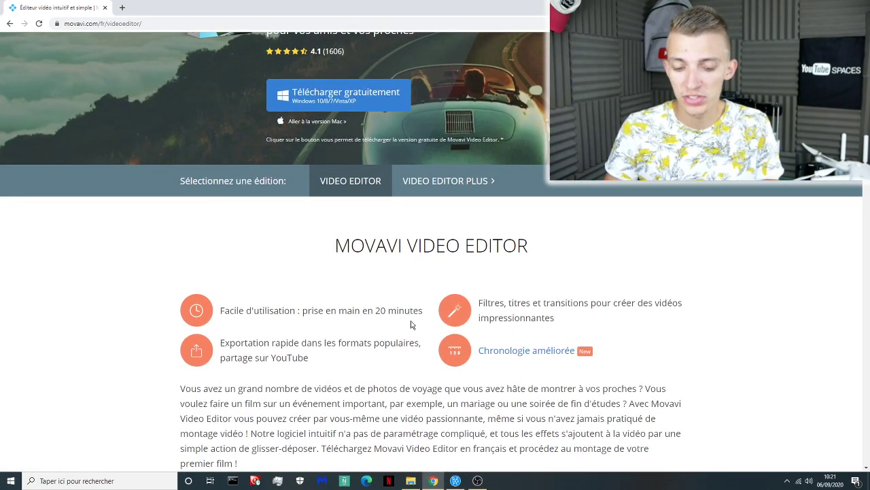
{"action": "scroll", "coordinate": [535, 327], "scroll_direction": "down", "scroll_amount": 3}
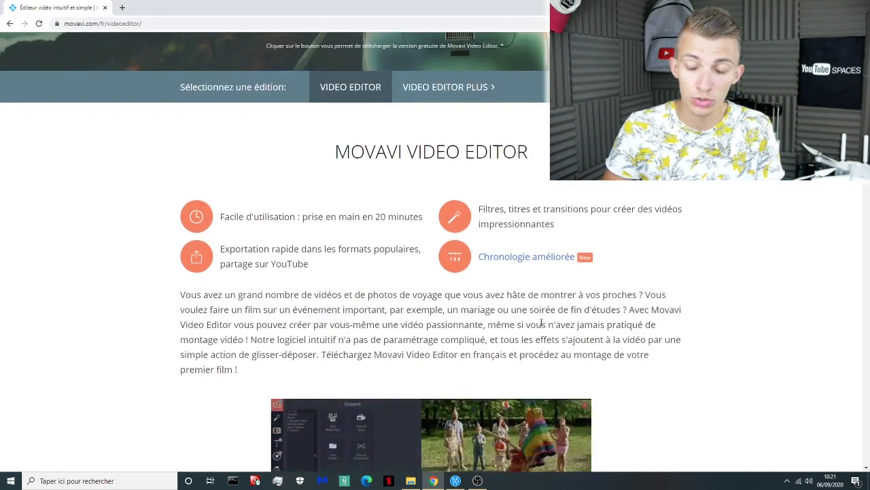
{"action": "scroll", "coordinate": [535, 327], "scroll_direction": "down", "scroll_amount": 15}
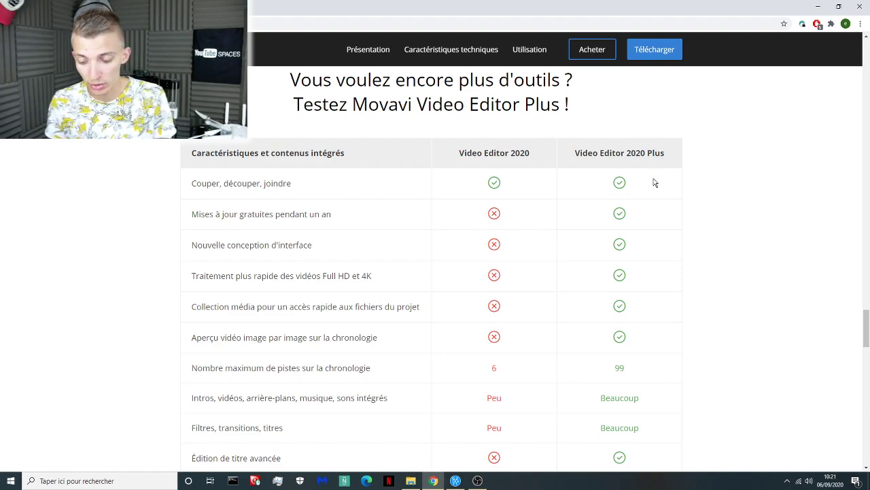
{"action": "scroll", "coordinate": [648, 216], "scroll_direction": "down", "scroll_amount": 1}
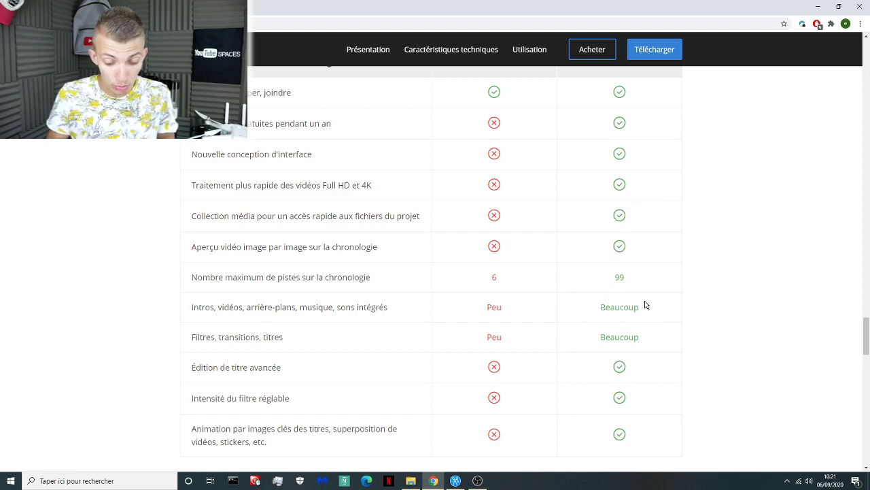
{"action": "scroll", "coordinate": [643, 303], "scroll_direction": "down", "scroll_amount": 1}
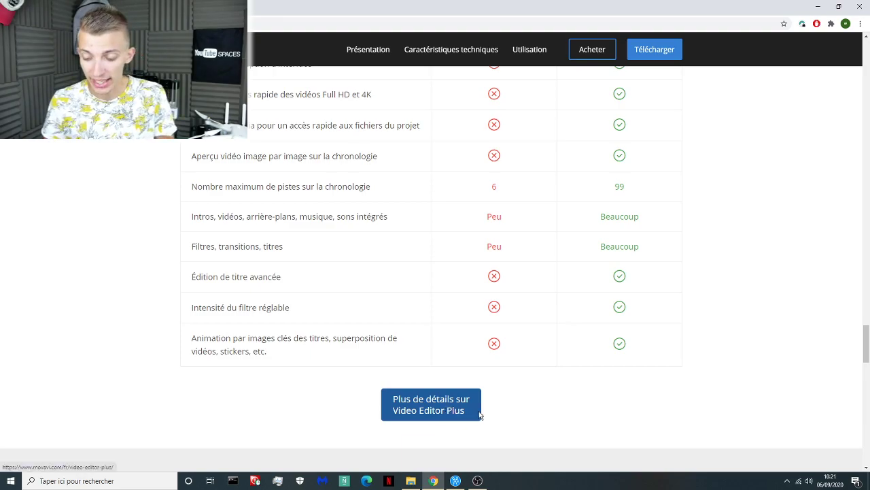
- Open the details page for Video Editor Plus and look through it as far as the Movavi Effects Store section
{"action": "left_click", "coordinate": [473, 410]}
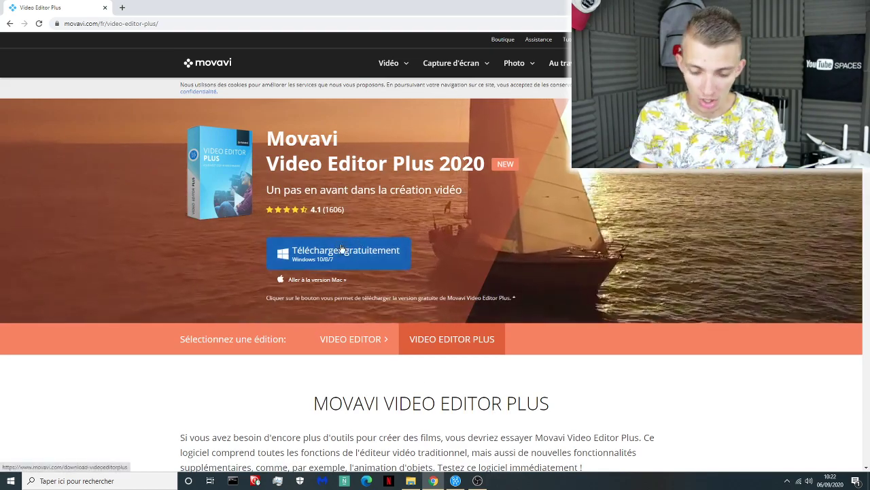
{"action": "scroll", "coordinate": [343, 248], "scroll_direction": "down", "scroll_amount": 1}
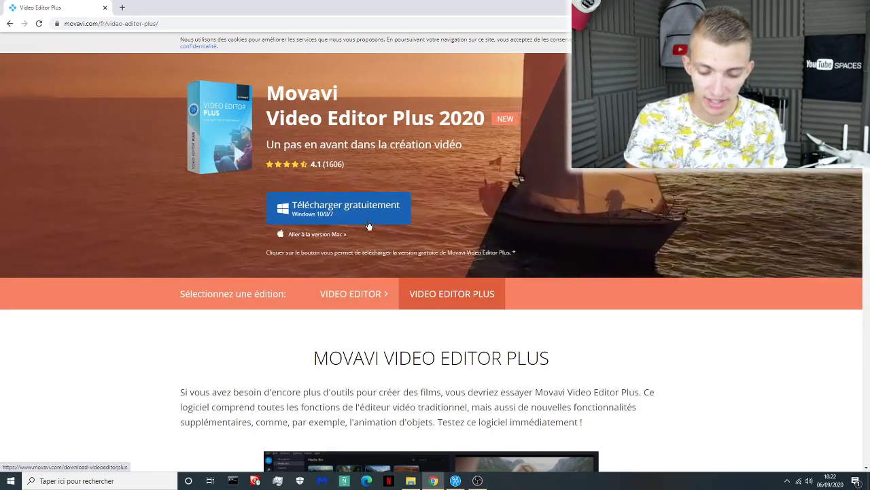
{"action": "scroll", "coordinate": [367, 225], "scroll_direction": "down", "scroll_amount": 3}
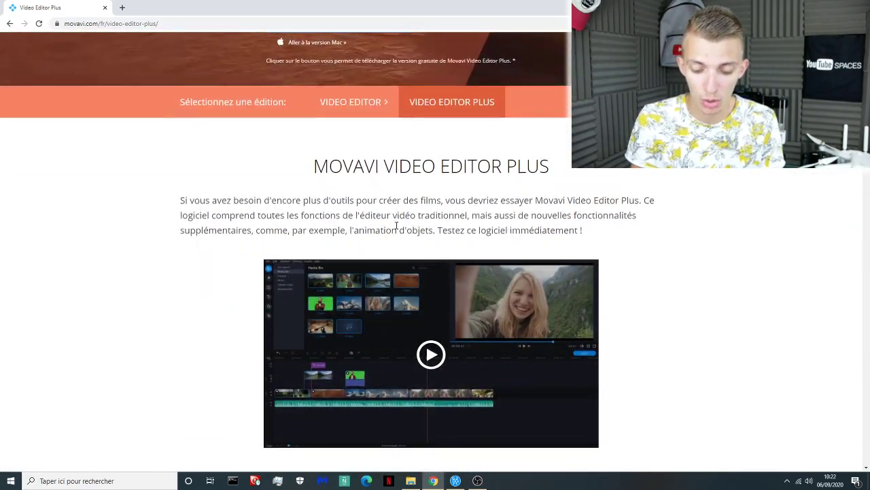
{"action": "scroll", "coordinate": [397, 225], "scroll_direction": "down", "scroll_amount": 6}
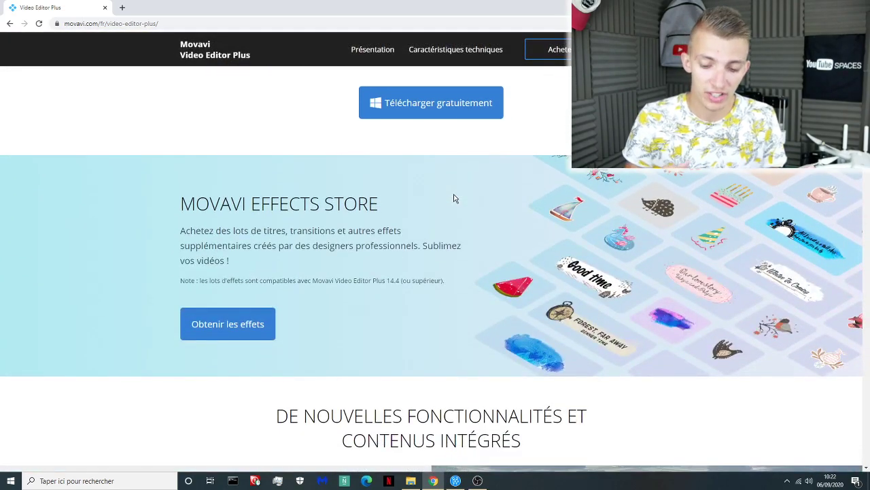
{"action": "scroll", "coordinate": [457, 211], "scroll_direction": "down", "scroll_amount": 1}
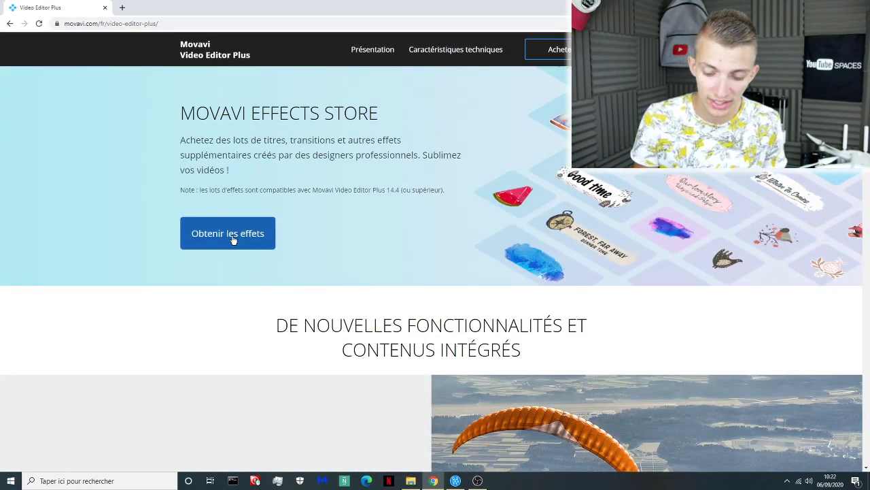